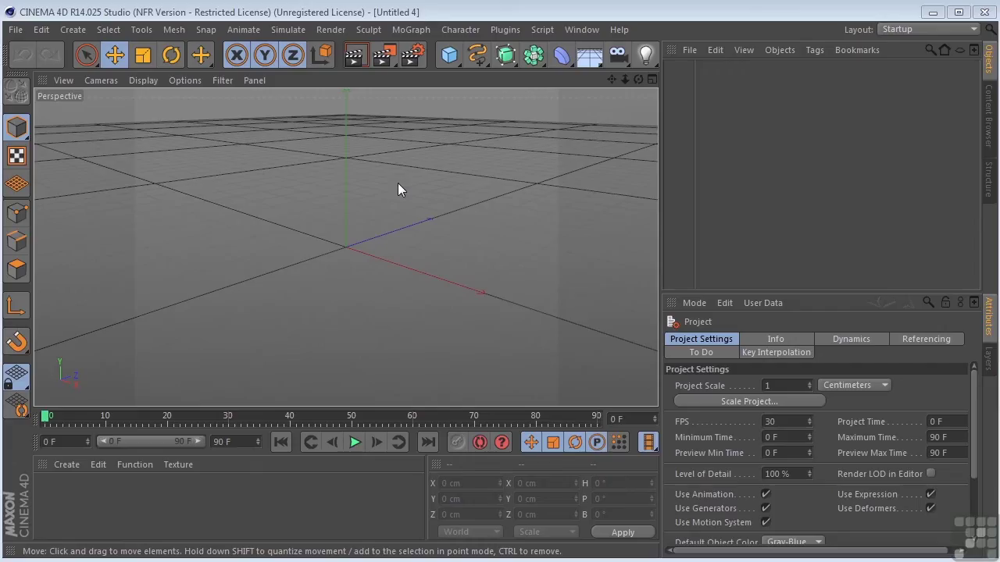
Add a cube shifted left along X and a torus pushed back along Z.
click(448, 55)
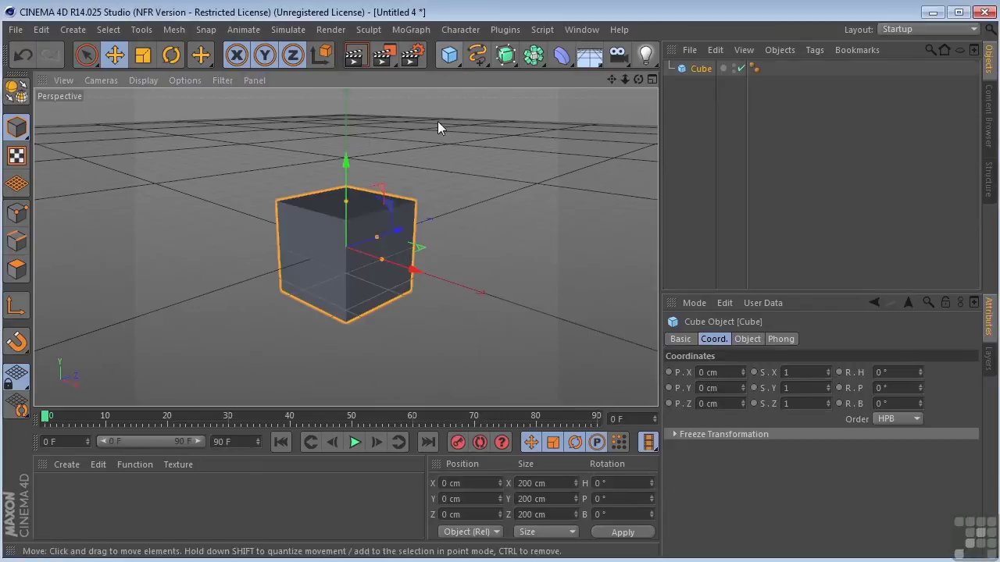
drag(406, 275, 239, 287)
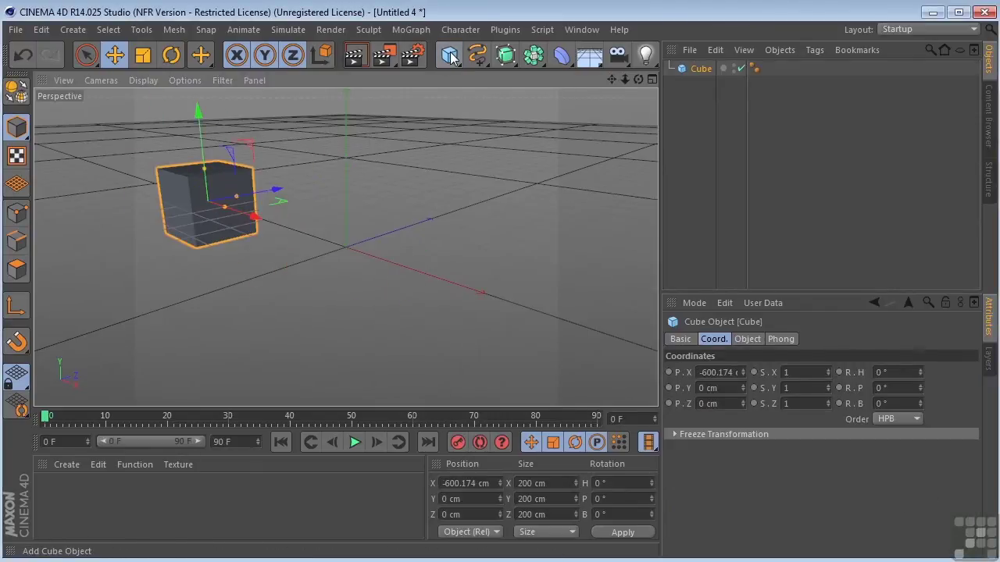
click(450, 55)
click(502, 134)
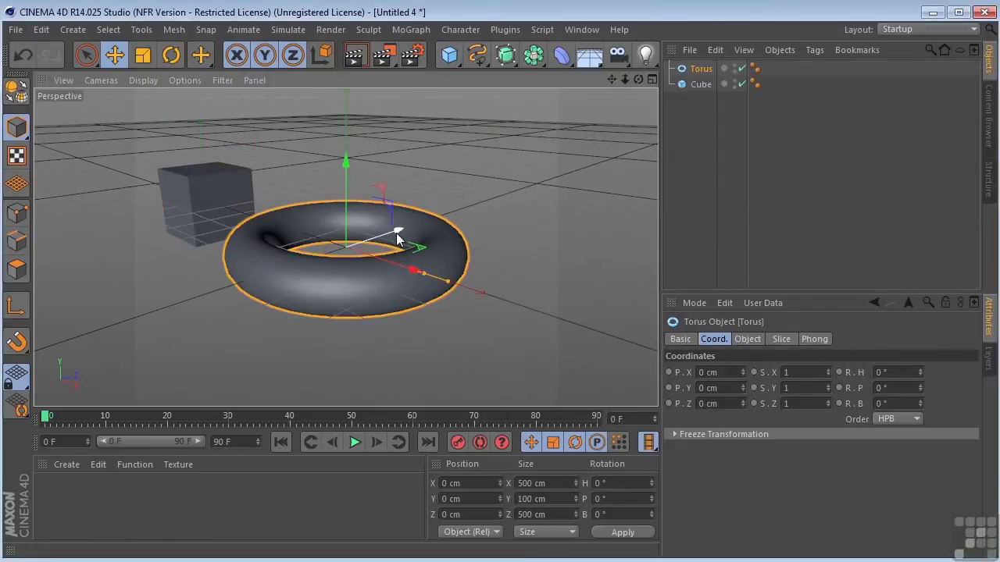
drag(396, 233, 528, 161)
Add a sphere at the origin and orbit the view to an angle.
click(449, 56)
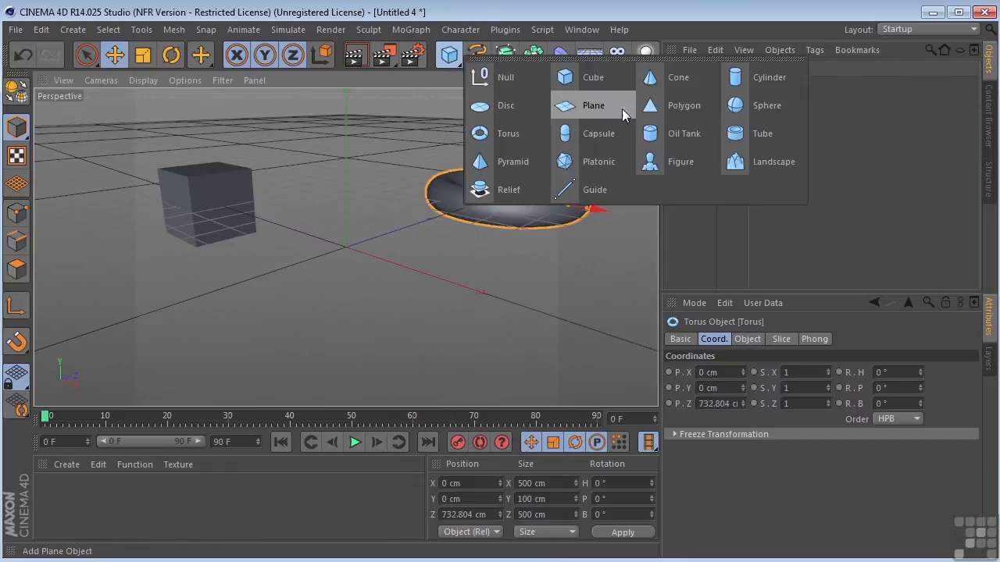
click(753, 105)
mouse_move(638, 79)
mouse_down()
mouse_move(609, 82)
mouse_move(624, 76)
mouse_up()
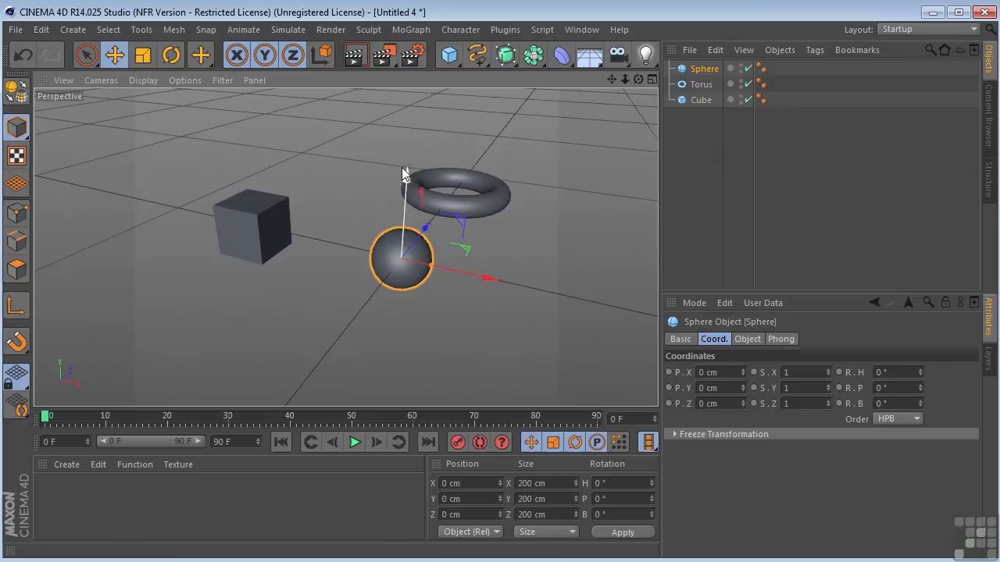
With Live Selection, click-select the cube, torus and sphere in turn.
click(84, 61)
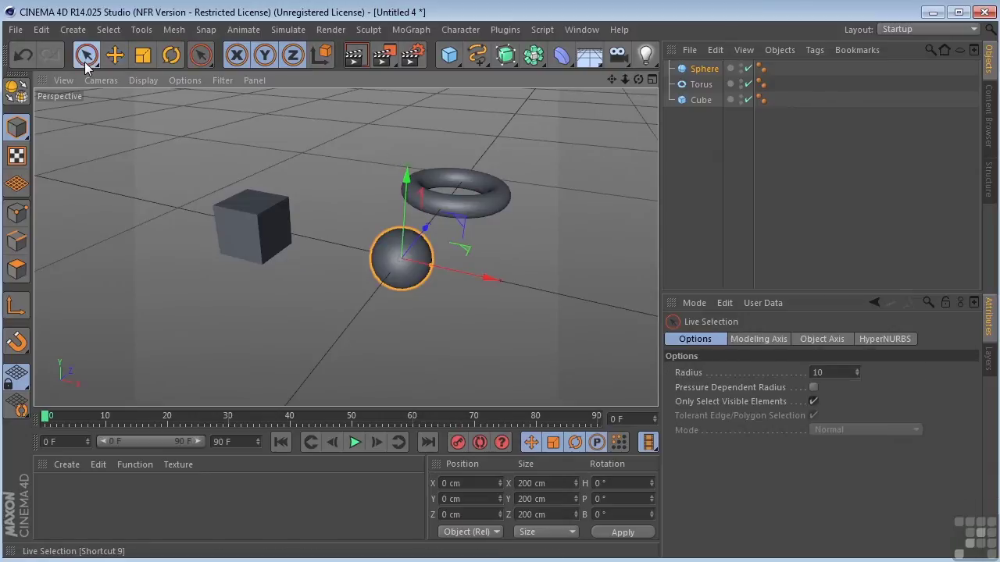
click(84, 62)
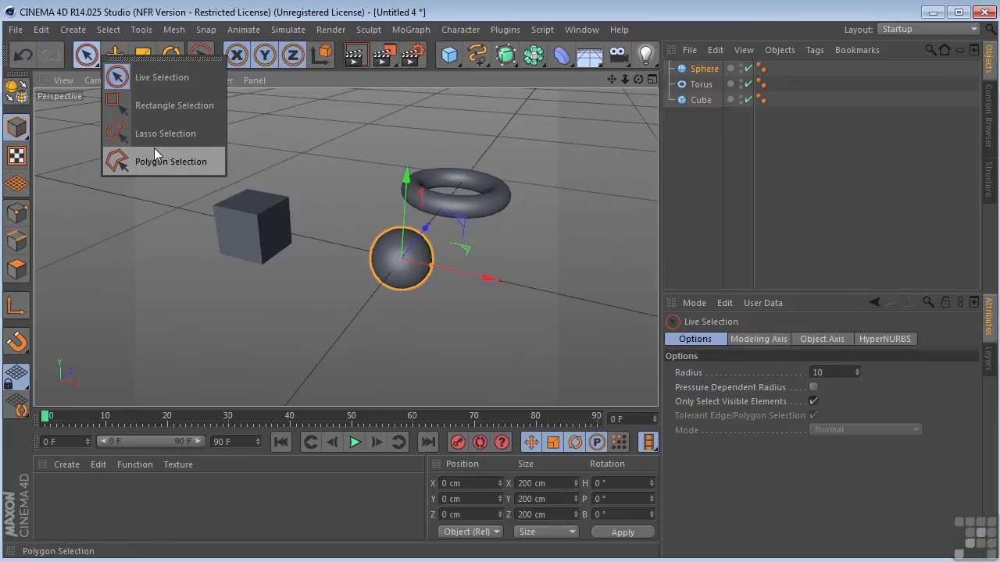
click(163, 86)
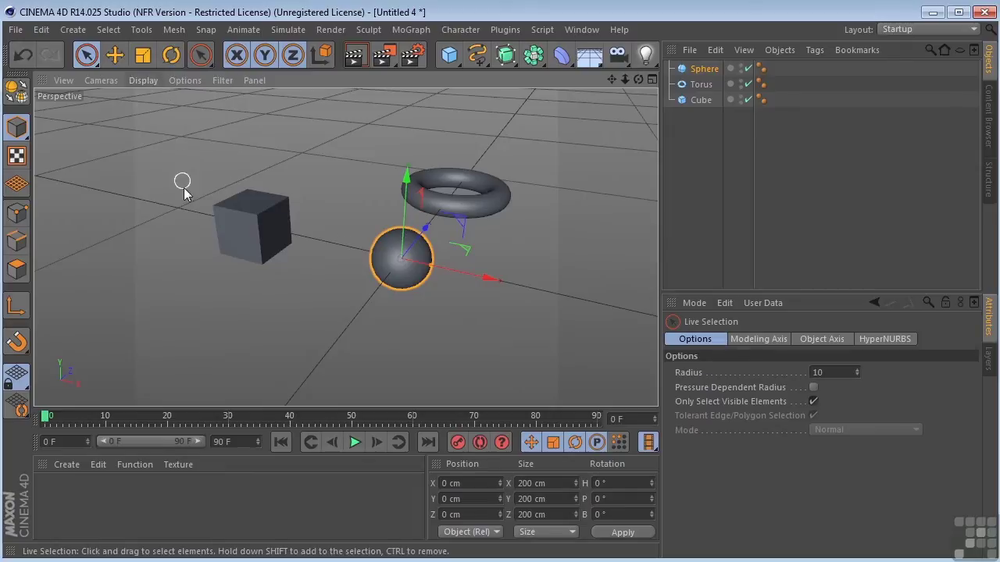
click(244, 208)
click(429, 175)
click(402, 248)
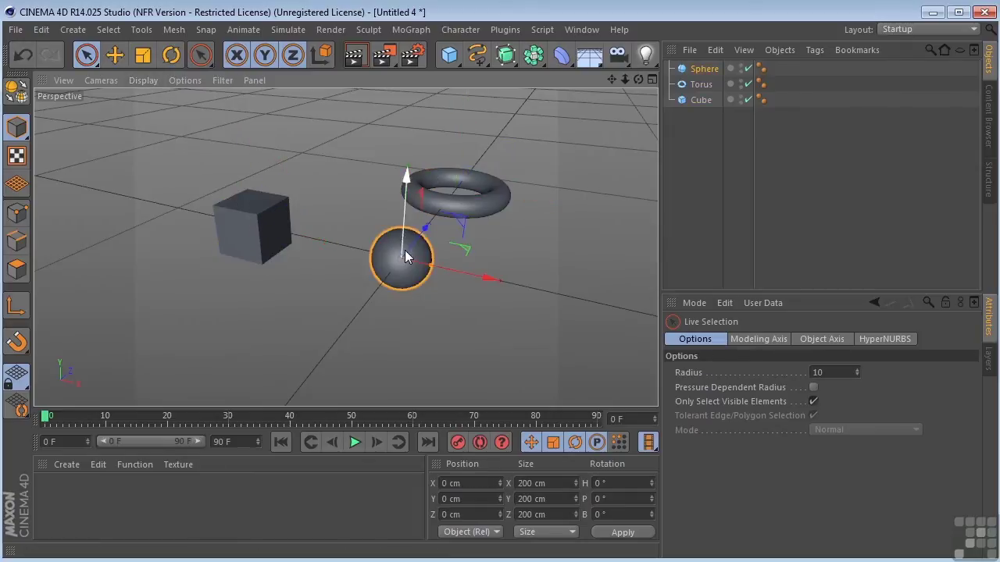
click(453, 215)
click(238, 257)
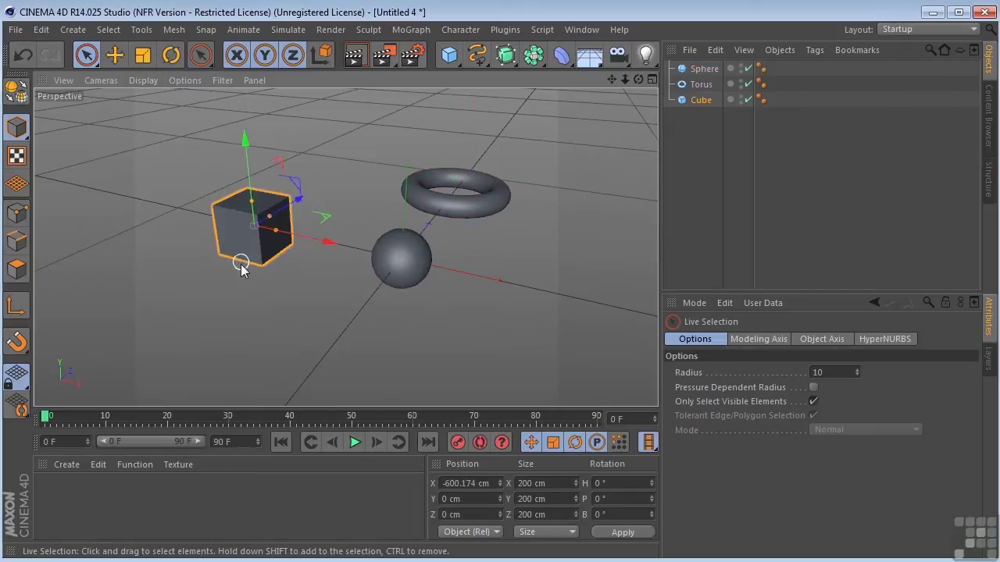
Switch to Rectangle Selection and box the torus, the cube, then all three objects.
click(86, 55)
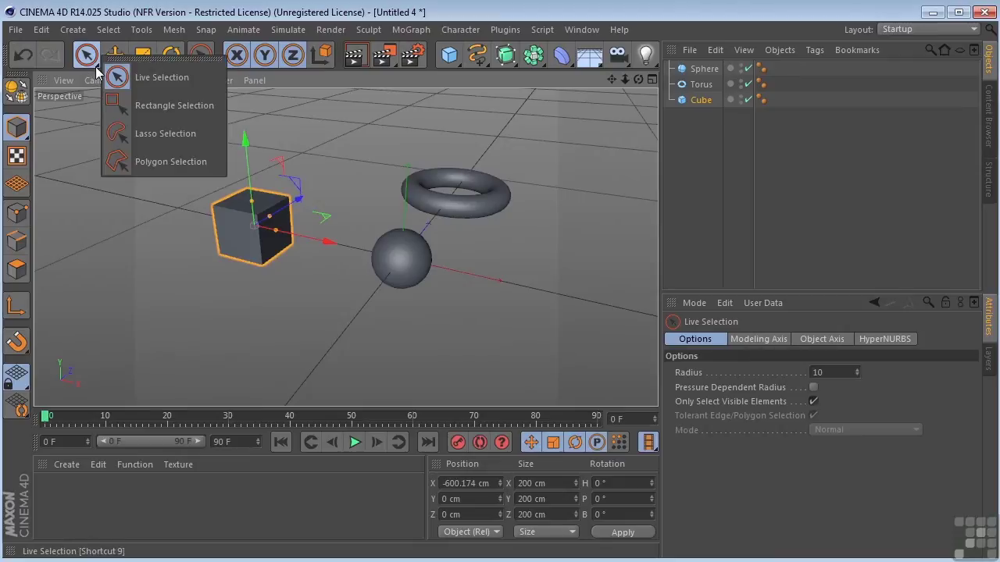
click(130, 107)
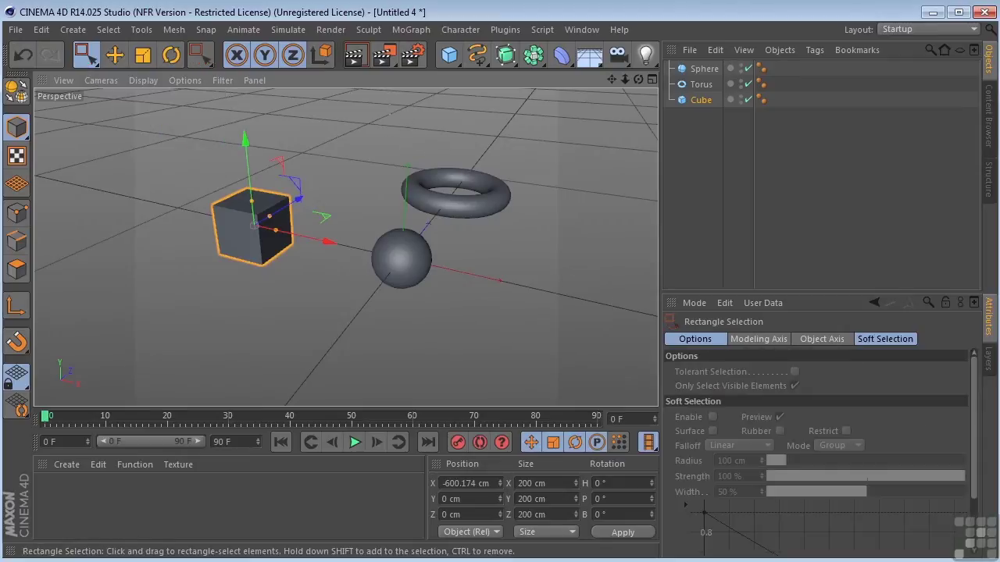
drag(390, 107, 484, 169)
drag(542, 223, 545, 224)
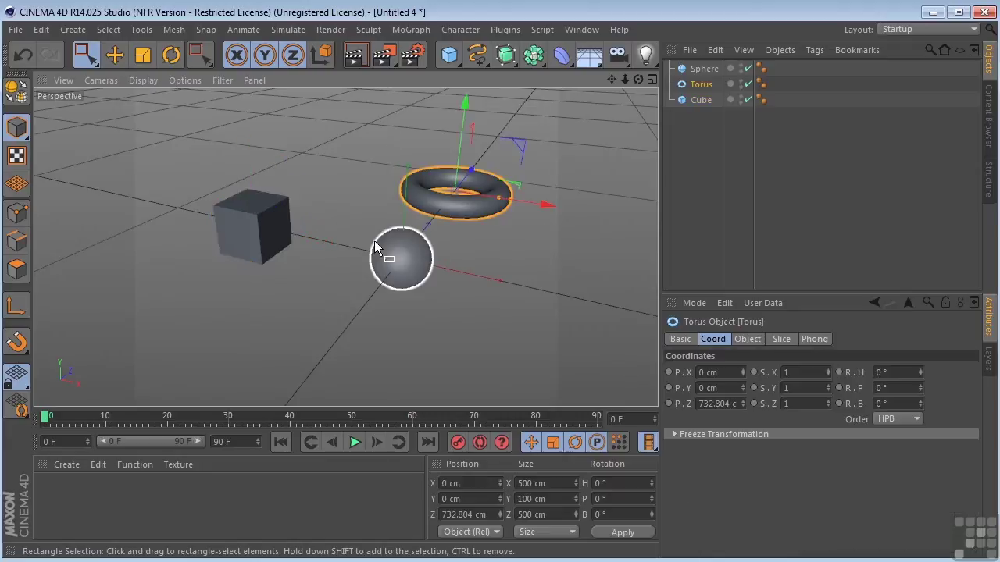
drag(235, 274, 189, 287)
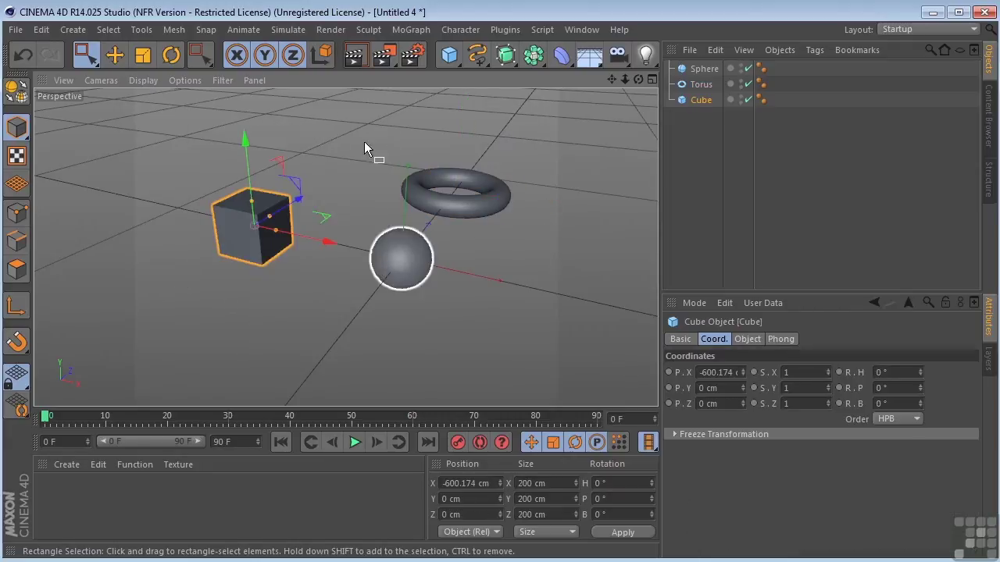
mouse_move(335, 99)
mouse_down()
mouse_move(437, 220)
mouse_move(573, 297)
mouse_up()
drag(598, 112, 130, 334)
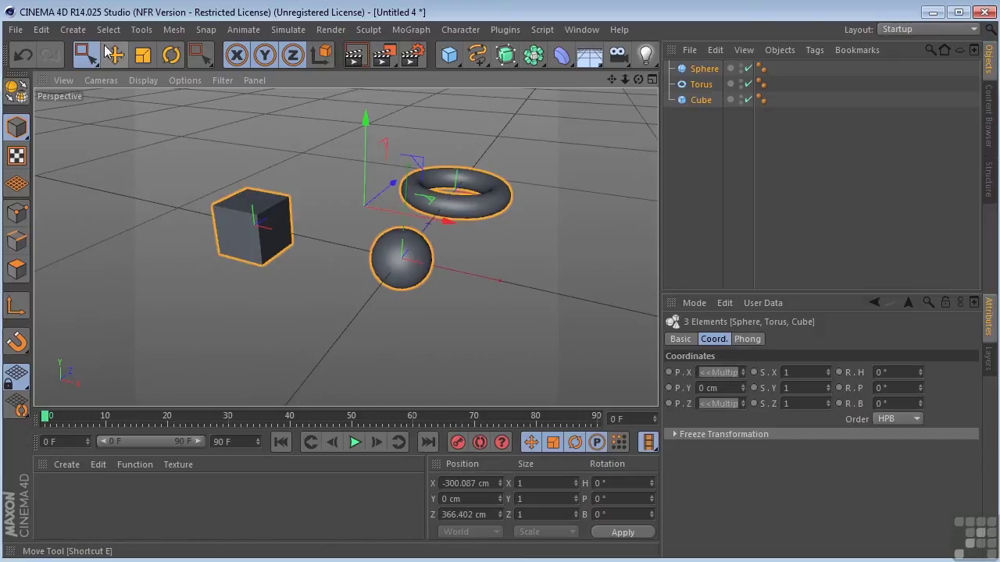
Switch to Lasso Selection and encircle the cube, then the torus.
mouse_move(86, 54)
mouse_down()
mouse_move(112, 73)
mouse_move(149, 141)
mouse_up()
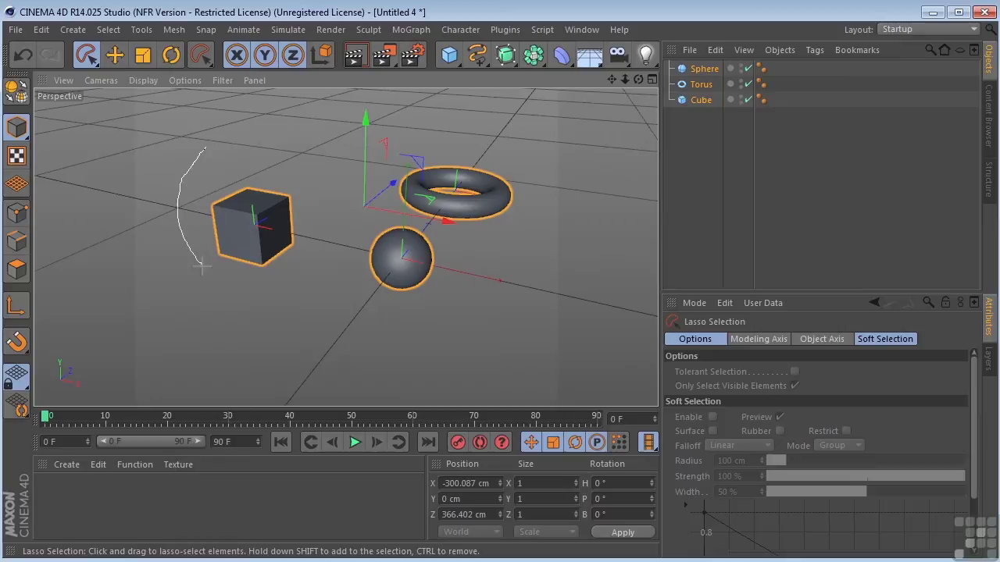
drag(205, 147, 168, 141)
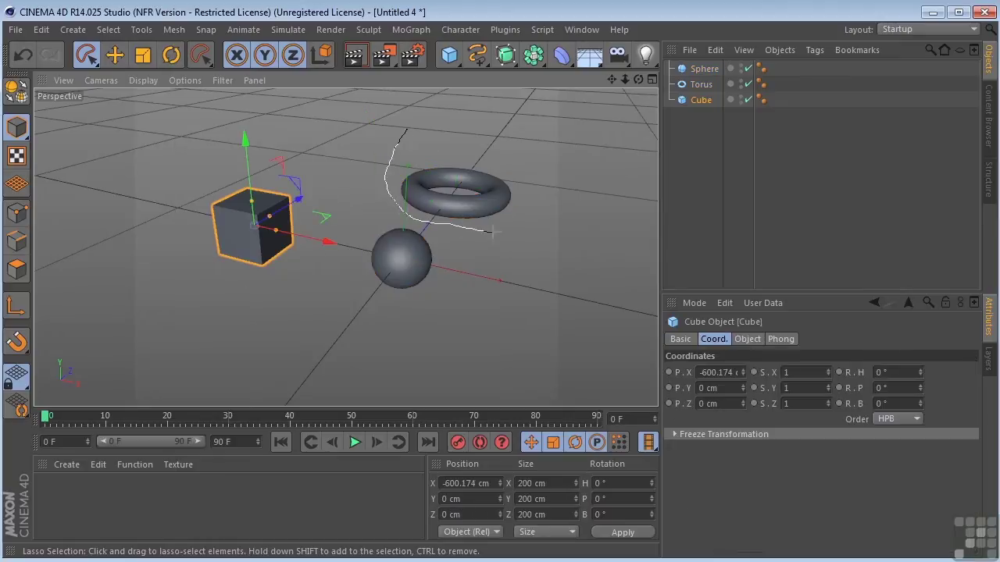
drag(403, 139, 364, 149)
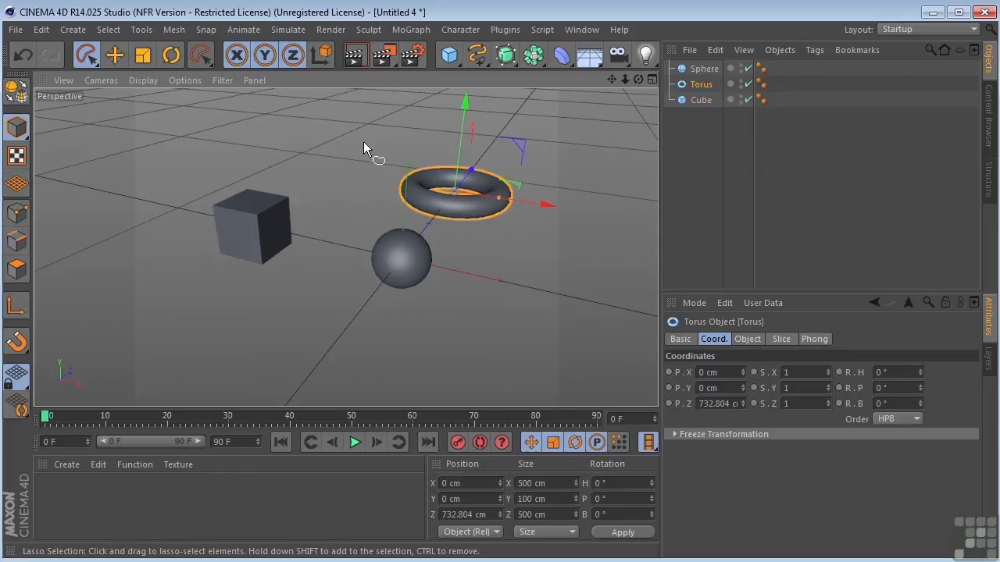
Switch to Polygon Selection and outline the cube to select it.
drag(87, 55, 138, 159)
click(196, 167)
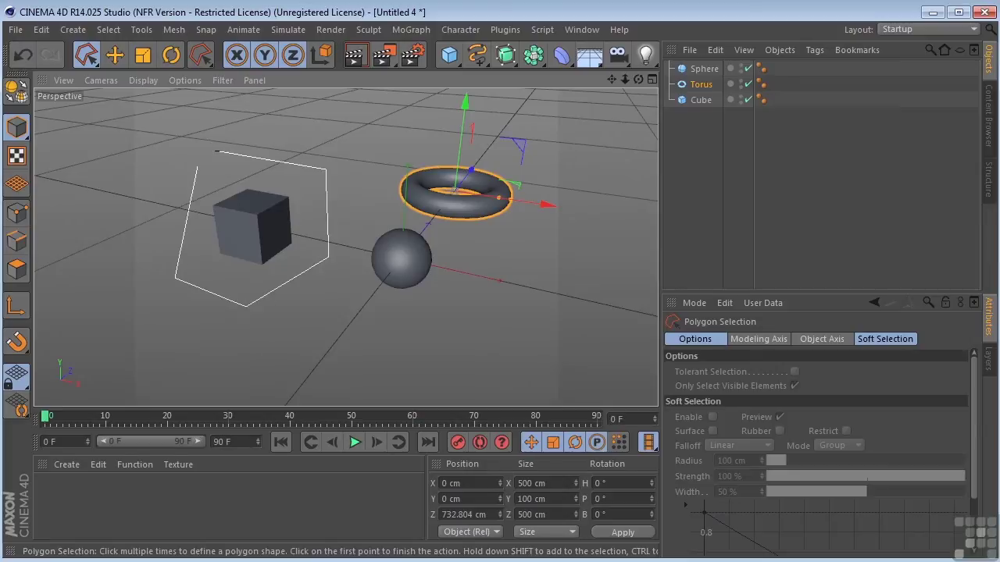
click(195, 164)
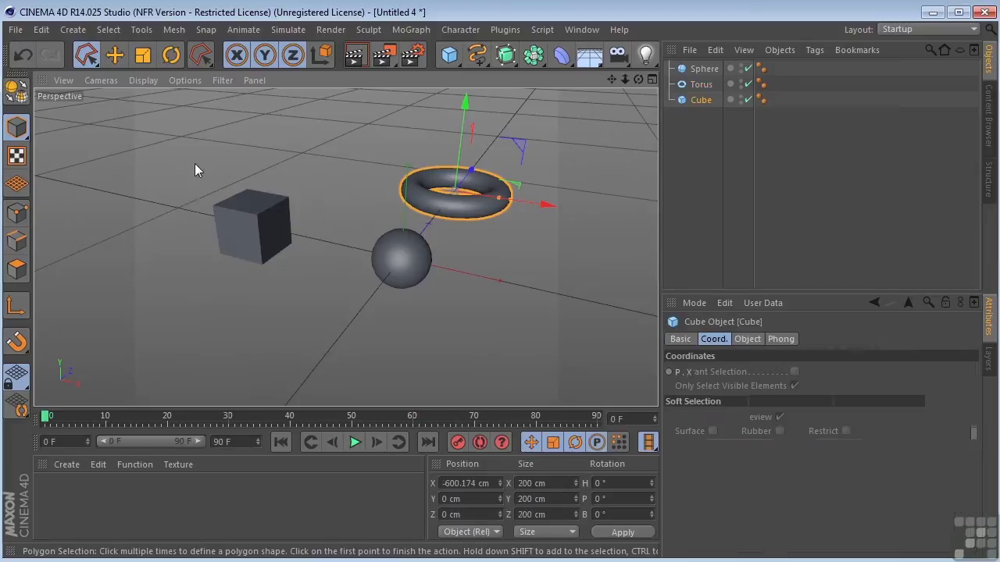
Close the torus-and-sphere outline, return to Live Selection, and pick each object in the Object Manager.
click(356, 126)
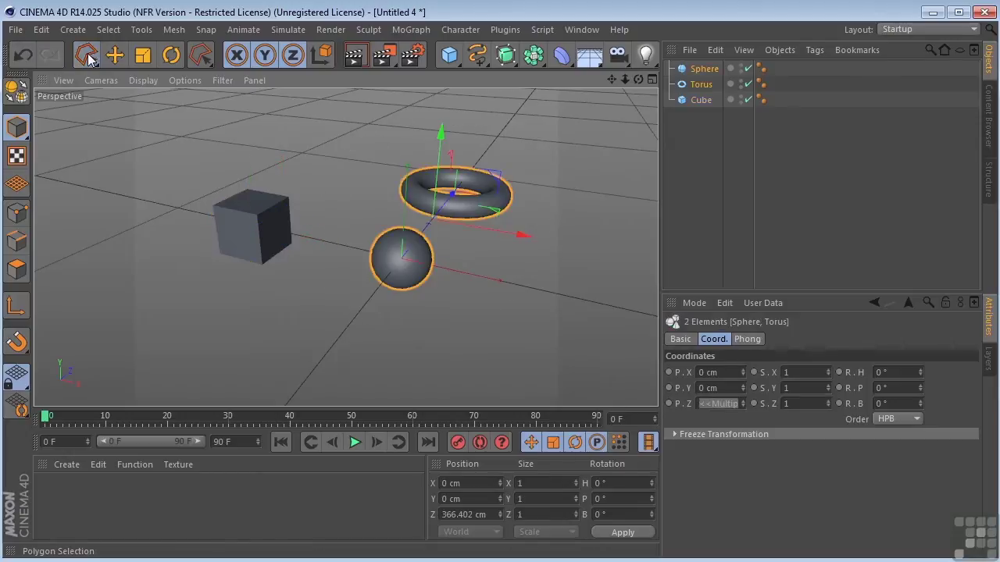
drag(88, 60, 117, 76)
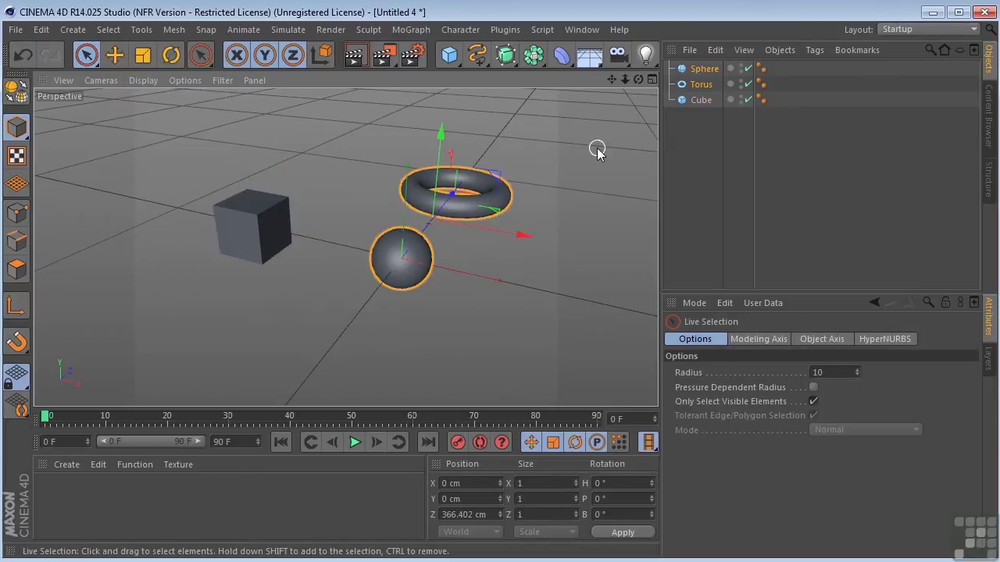
click(700, 101)
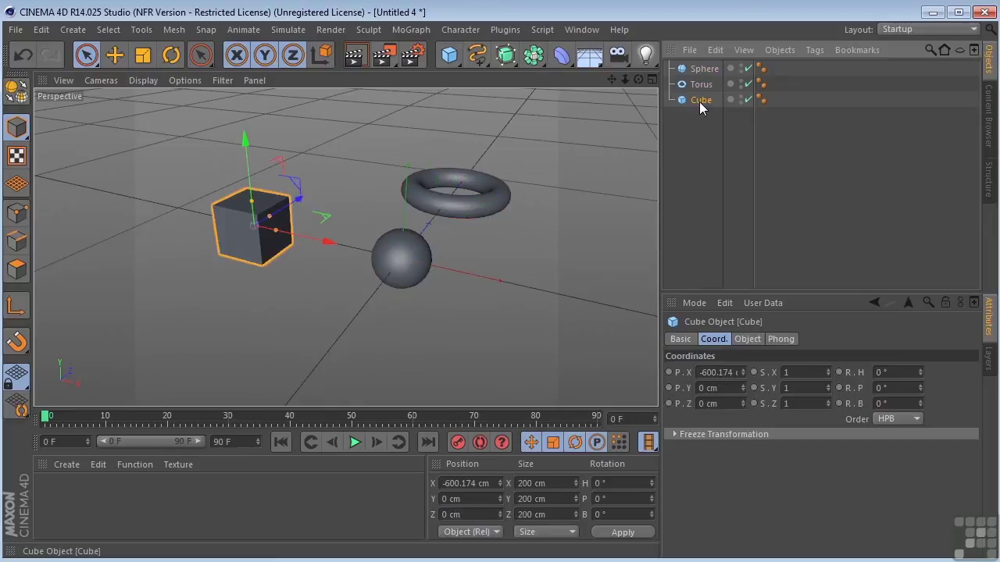
click(708, 84)
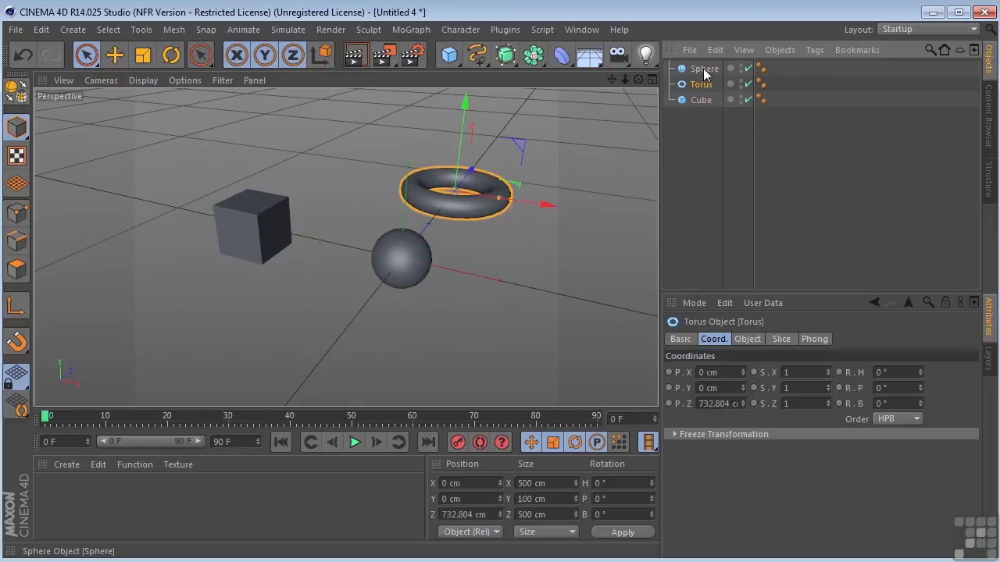
click(703, 69)
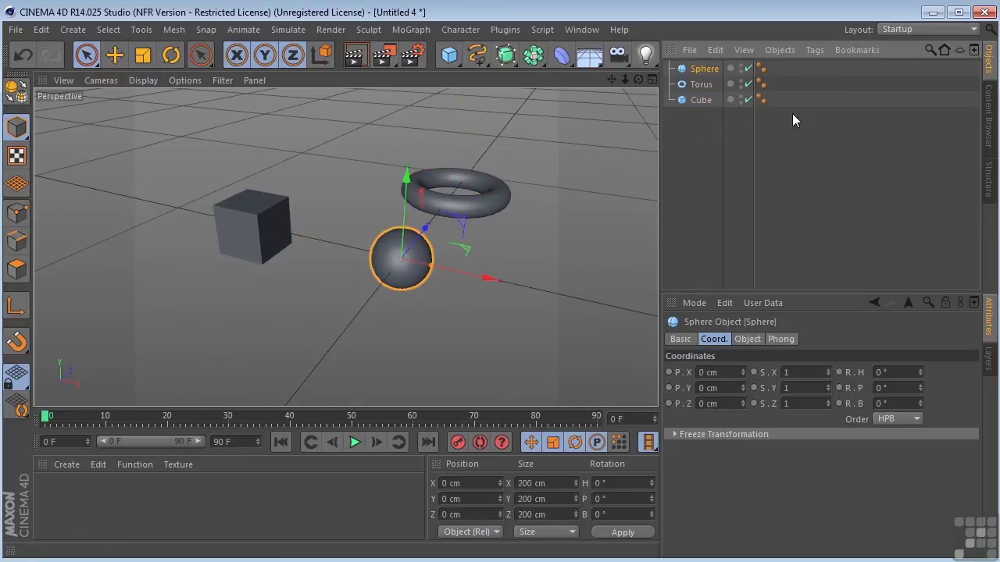
Marquee all three Object Manager rows, then select only the cube.
drag(792, 113, 680, 85)
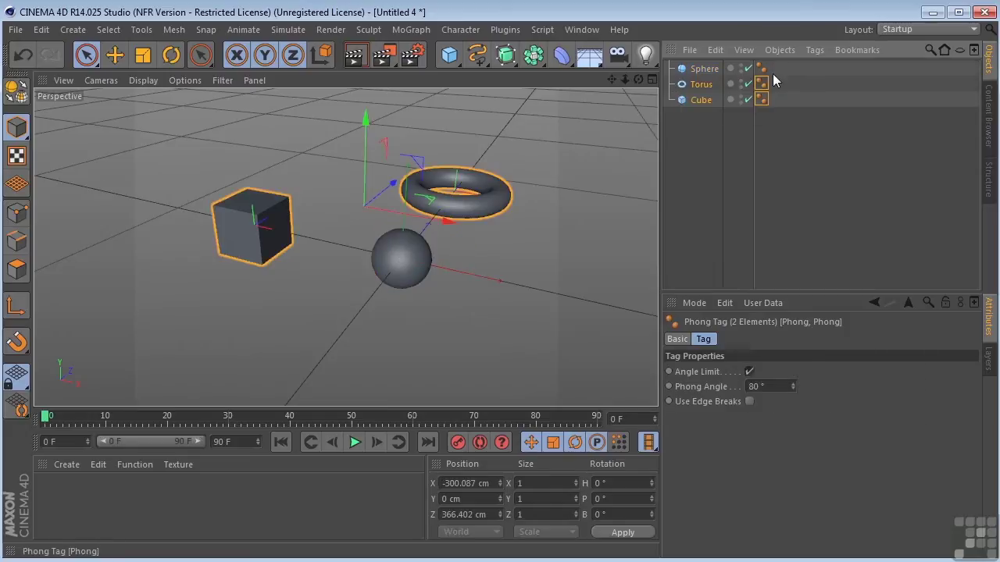
drag(659, 118, 661, 117)
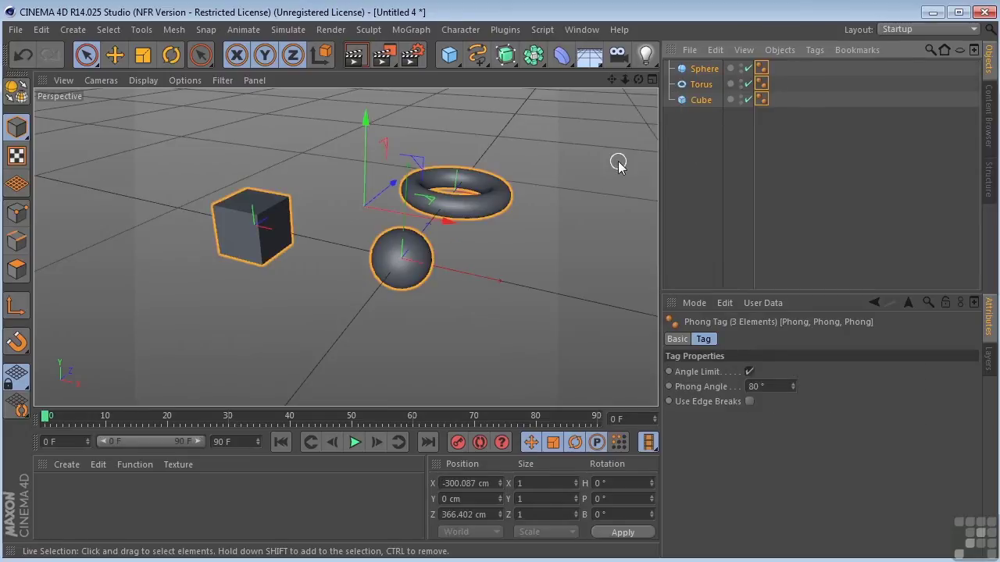
click(266, 260)
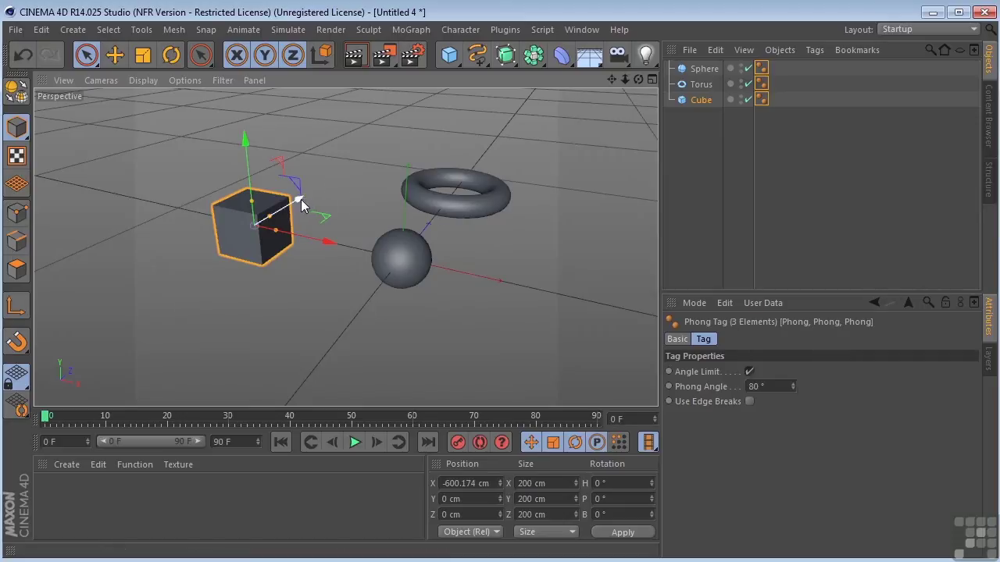
Nudge the cube along its Z, X and Y axis handles.
drag(302, 203, 306, 172)
mouse_move(347, 223)
mouse_down()
mouse_move(406, 234)
mouse_move(308, 215)
mouse_move(367, 238)
mouse_move(336, 235)
mouse_up()
mouse_move(287, 140)
mouse_down()
mouse_move(293, 156)
mouse_move(292, 86)
mouse_move(289, 131)
mouse_up()
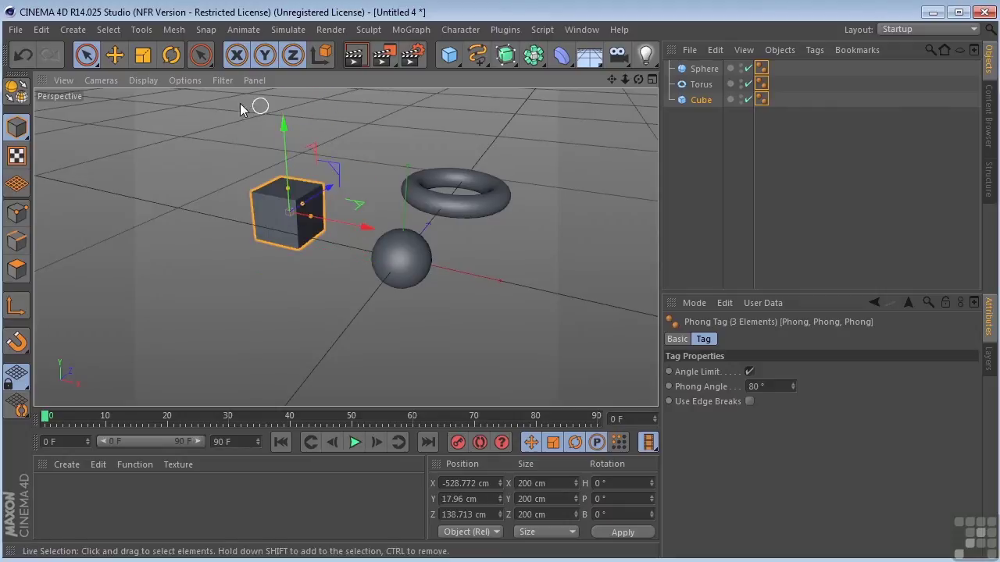
With the Move tool, slide the torus along X, Z and Y, then drag it freely.
click(115, 55)
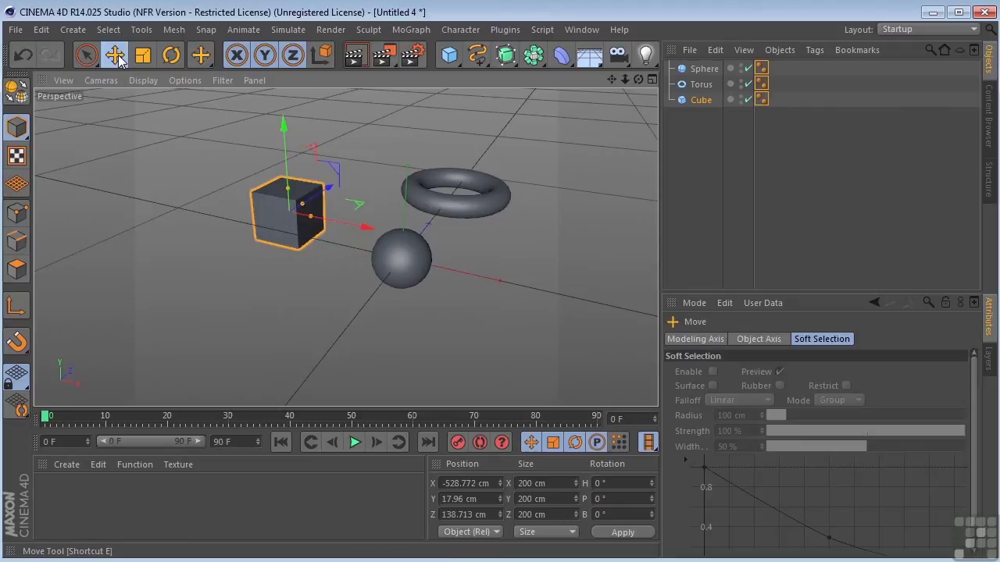
click(491, 195)
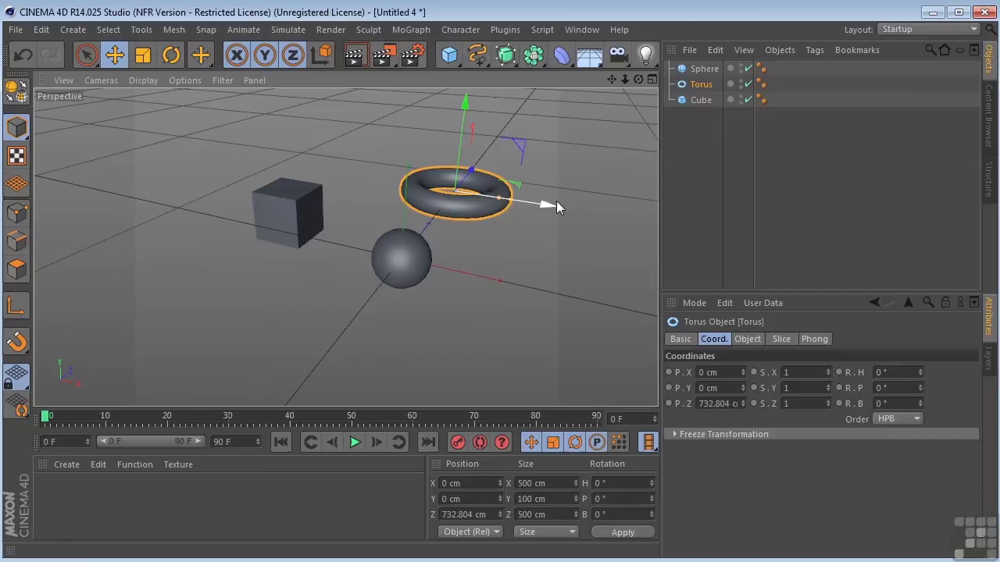
drag(553, 201, 495, 196)
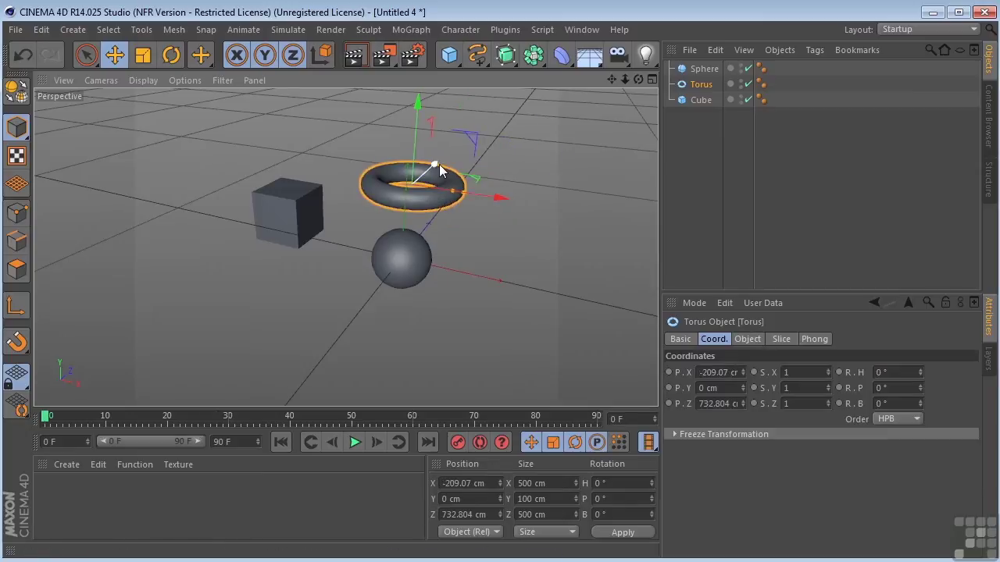
drag(442, 167, 427, 182)
mouse_move(411, 107)
mouse_down()
mouse_move(411, 90)
mouse_move(414, 104)
mouse_up()
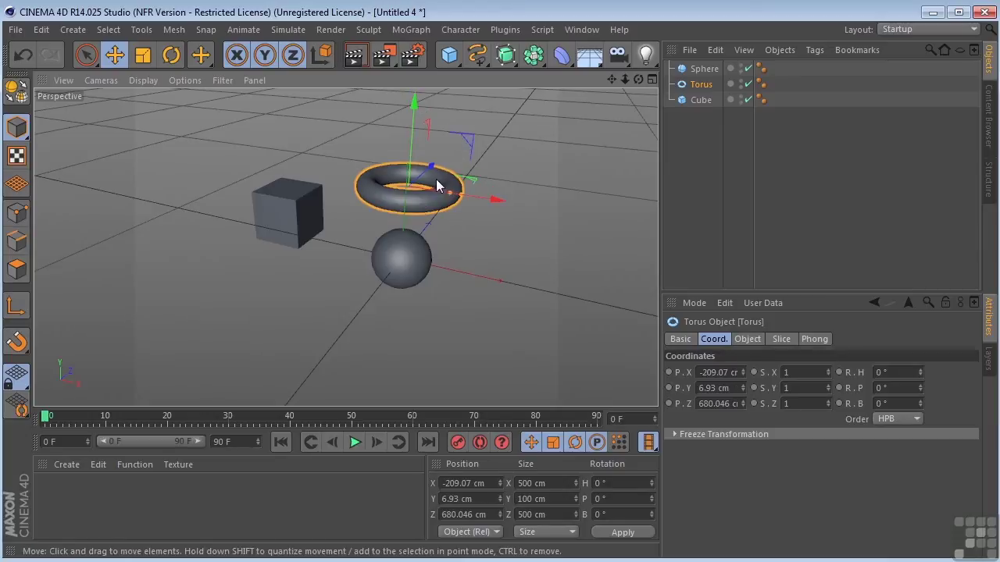
drag(539, 163, 559, 157)
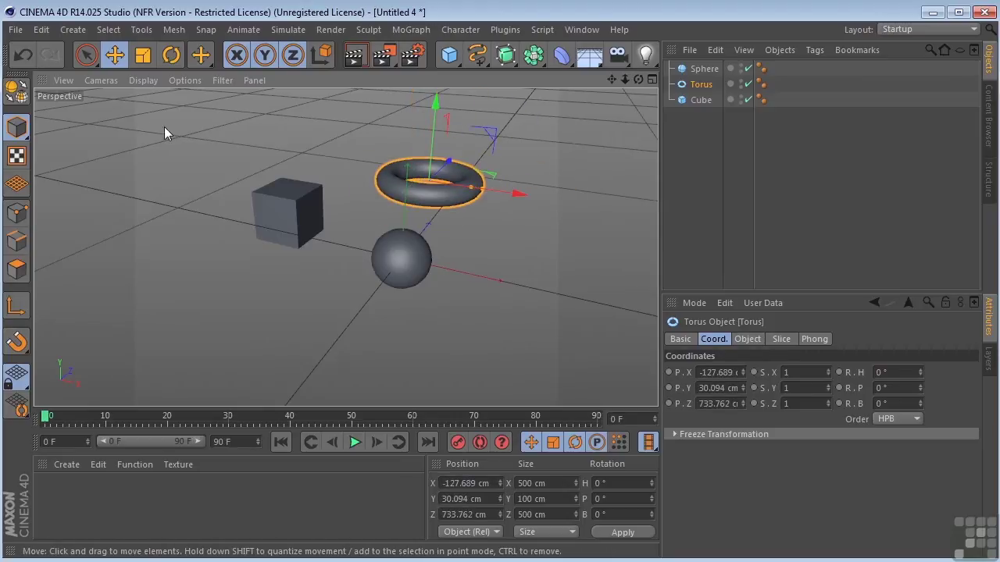
Move the torus further left to X -253.531 cm, deselect it, and reactivate the Move tool.
drag(87, 56, 116, 76)
click(131, 78)
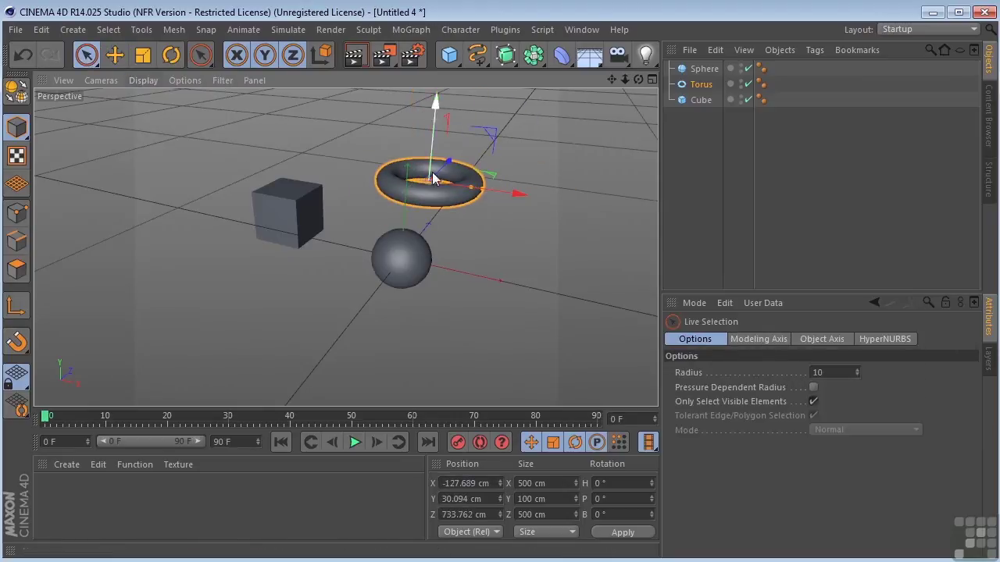
drag(517, 194, 480, 189)
click(531, 151)
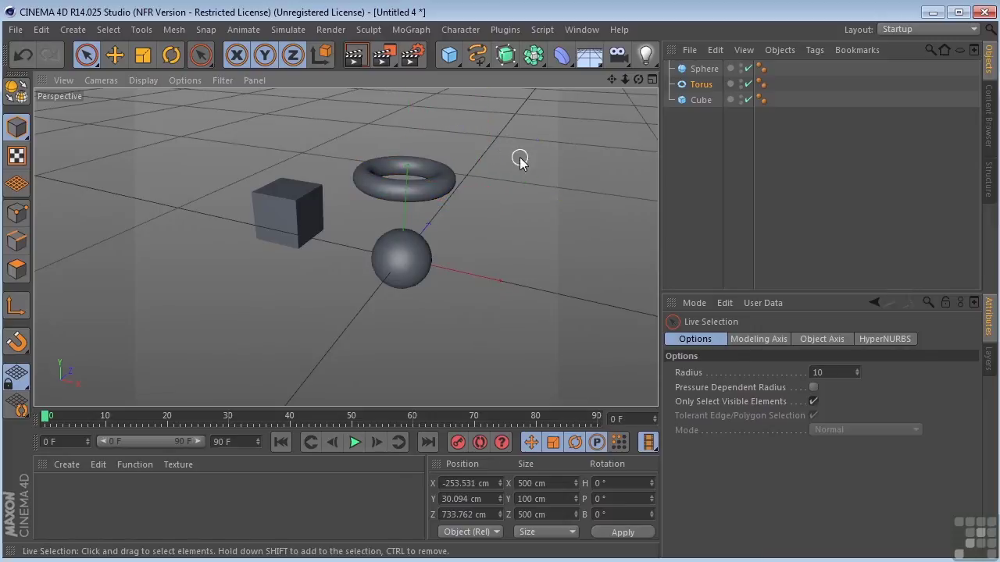
click(505, 149)
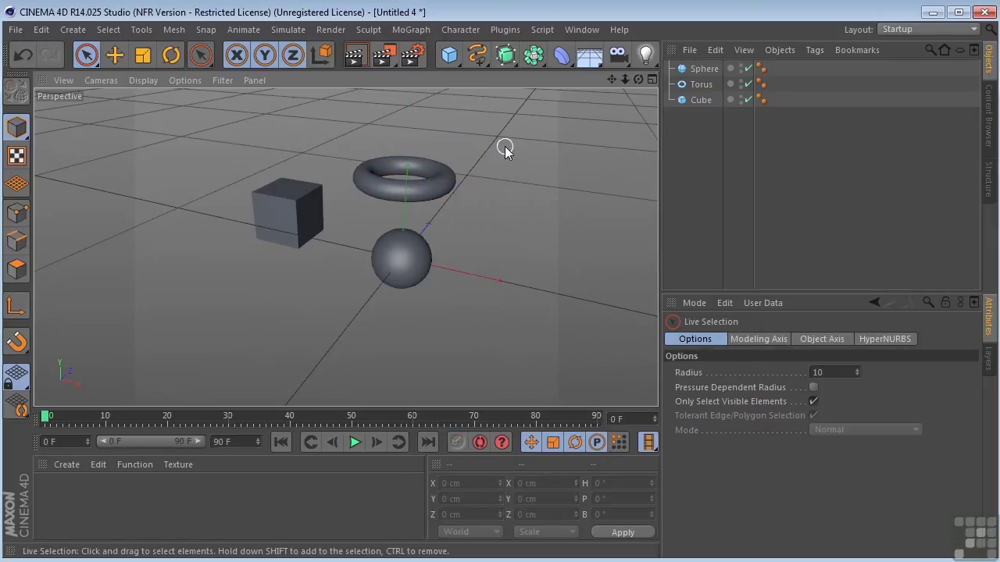
click(86, 54)
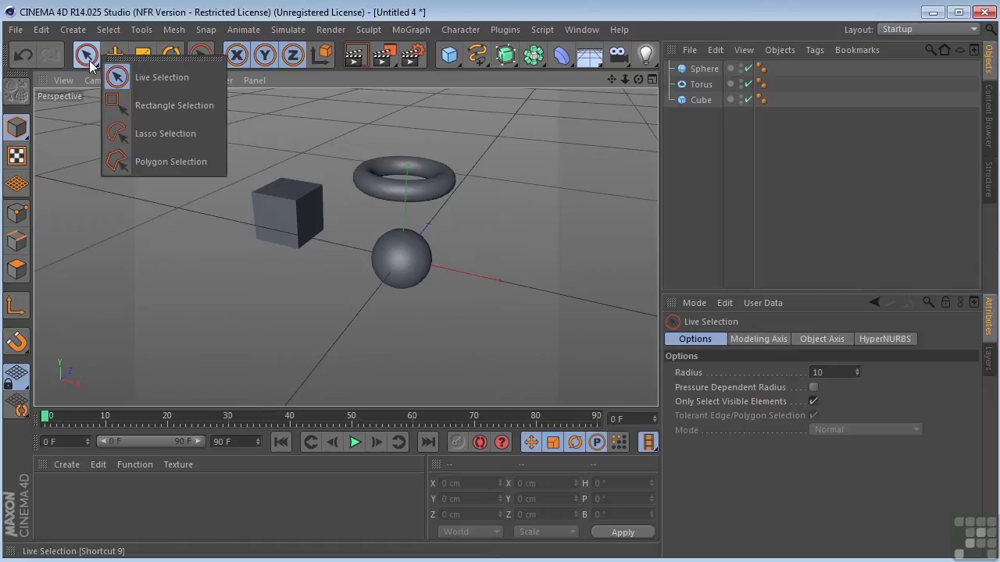
click(125, 79)
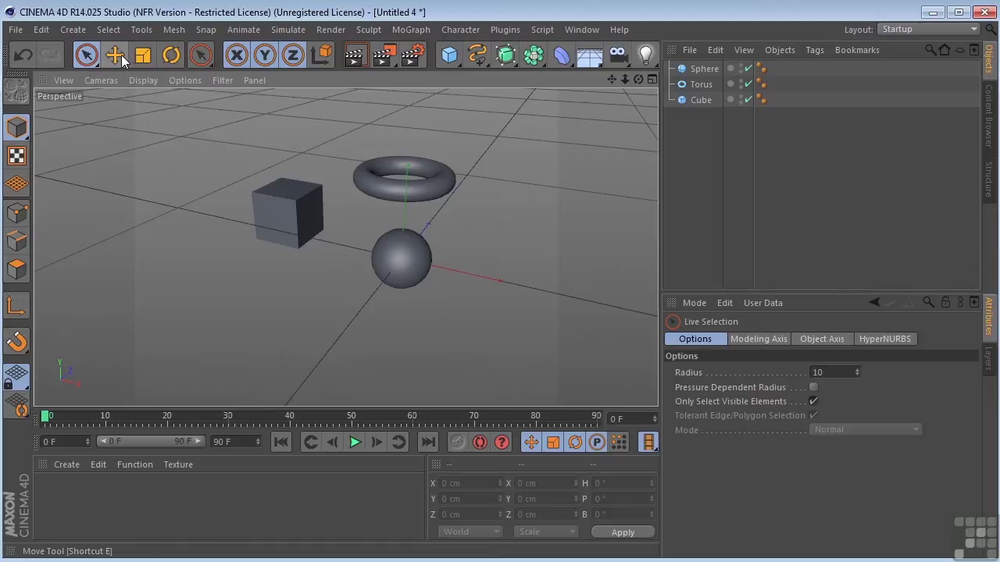
click(122, 60)
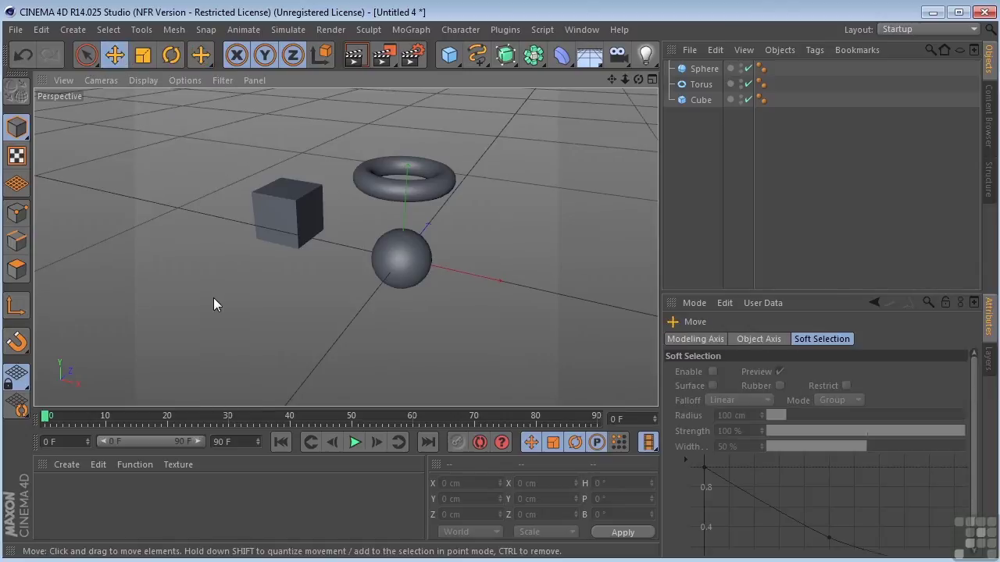
Select the sphere, orbit closer around it, and turn off Axis Bands in the viewport filter.
click(422, 271)
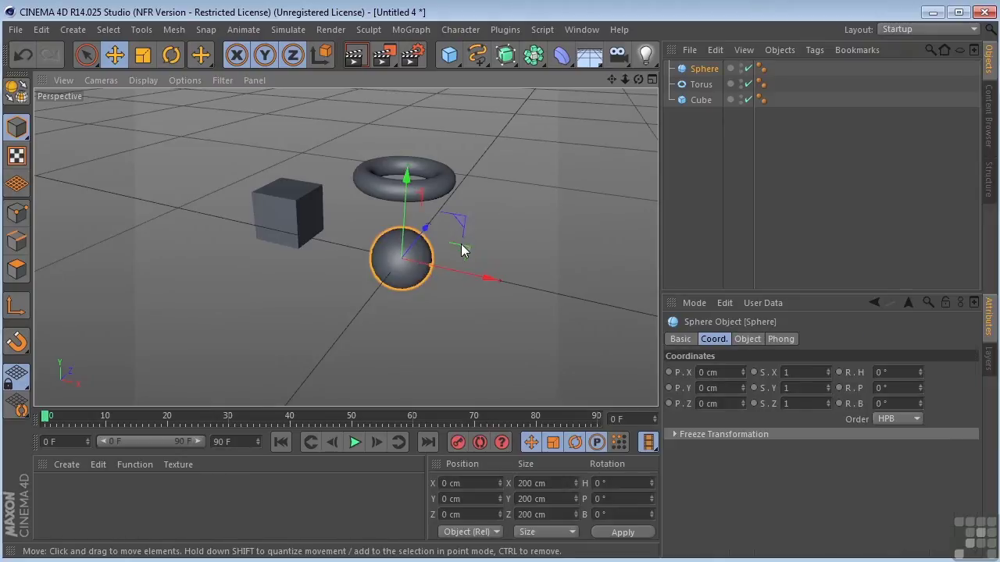
alt+drag(468, 250, 348, 239)
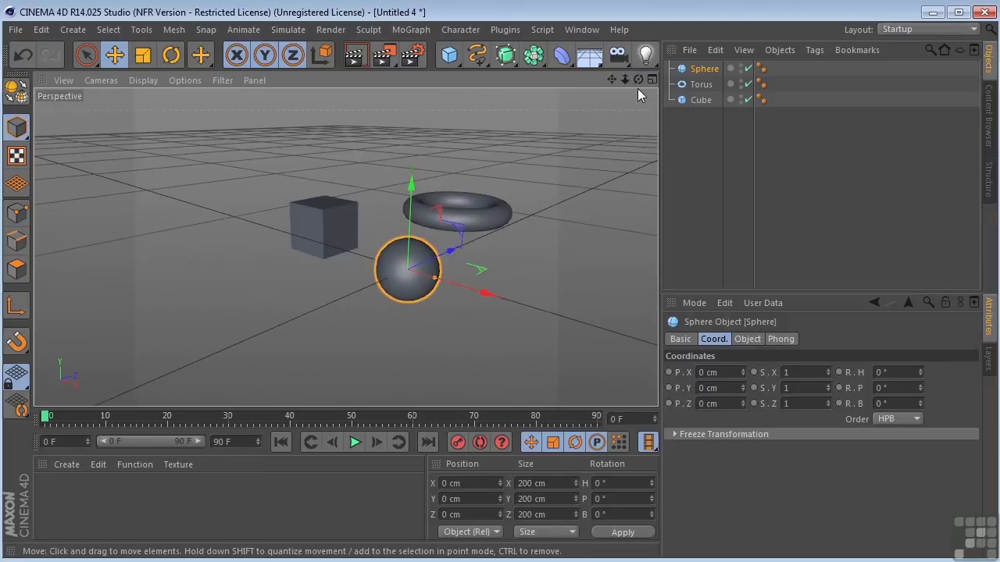
drag(638, 79, 348, 248)
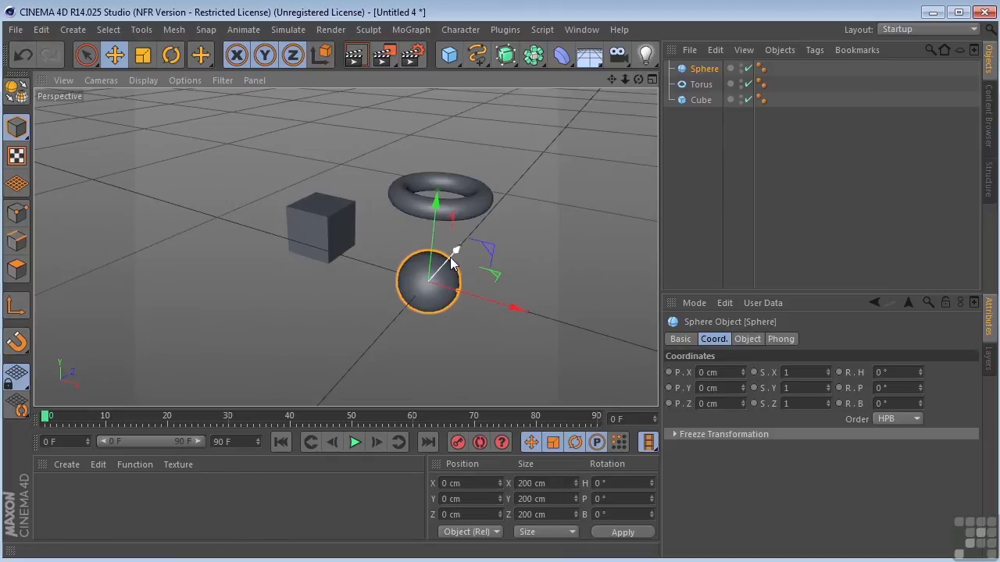
click(224, 83)
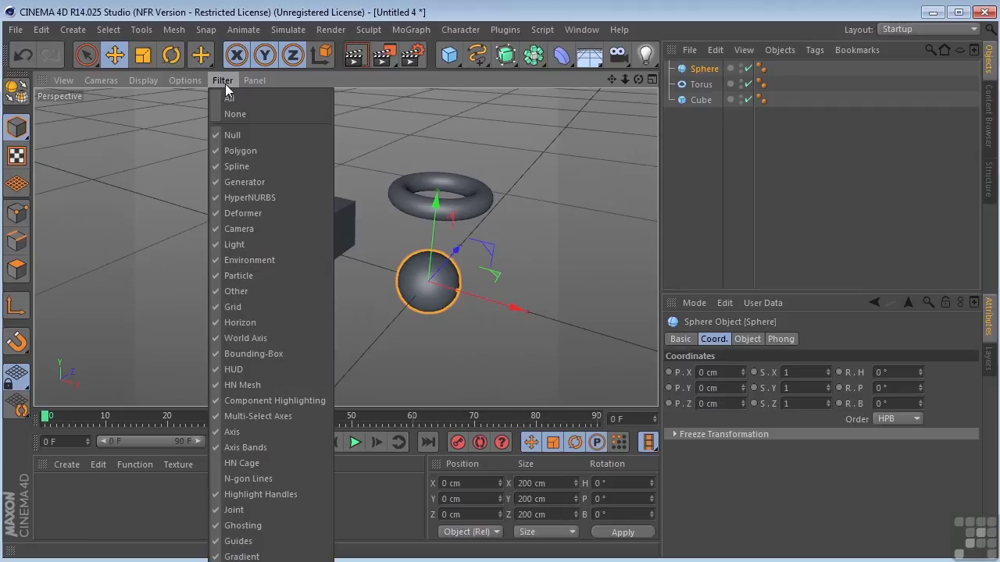
click(251, 446)
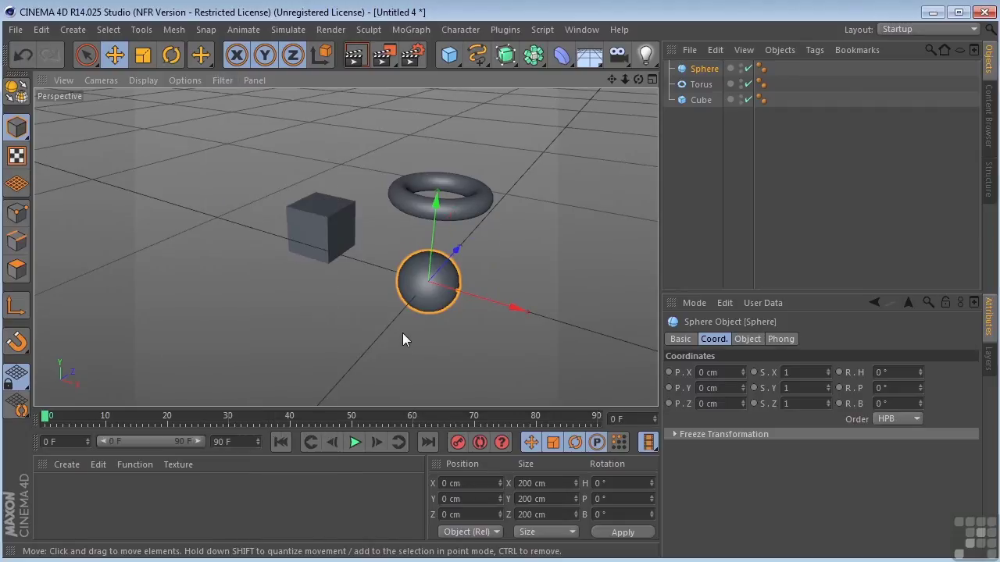
click(223, 81)
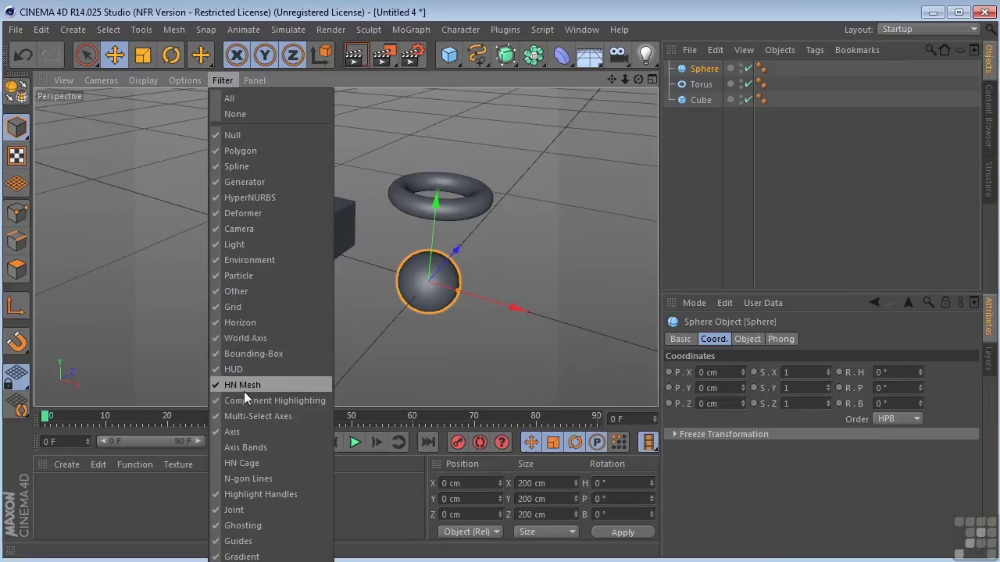
Show axis bands, drag the sphere down-left, then hide the bands and reposition it.
click(250, 446)
drag(480, 261, 450, 291)
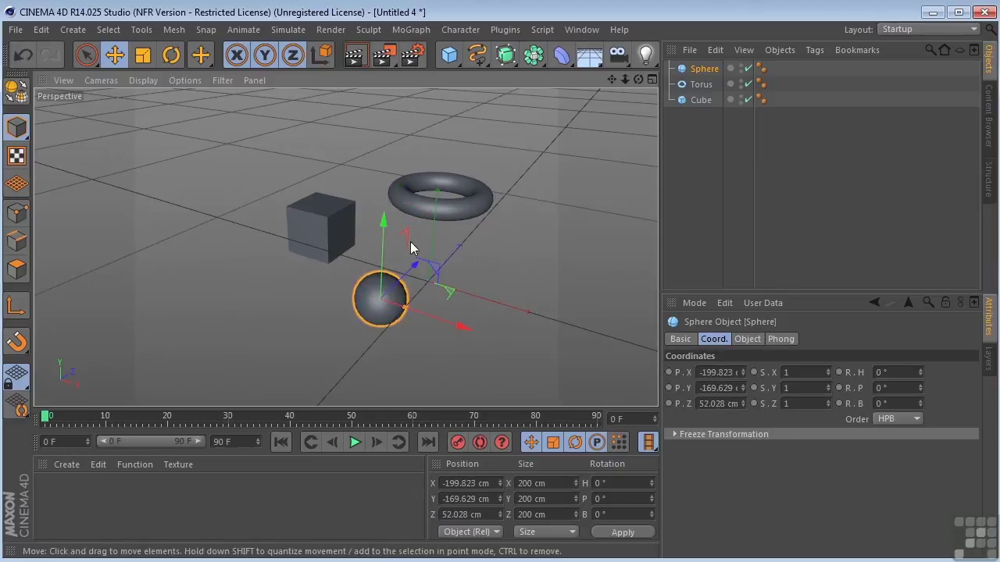
drag(410, 247, 406, 273)
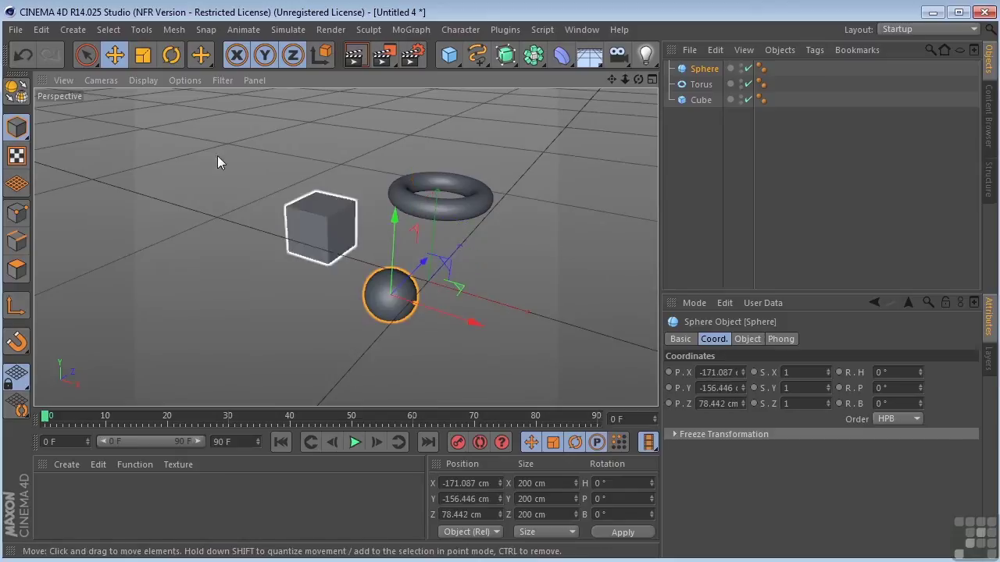
click(222, 79)
click(258, 447)
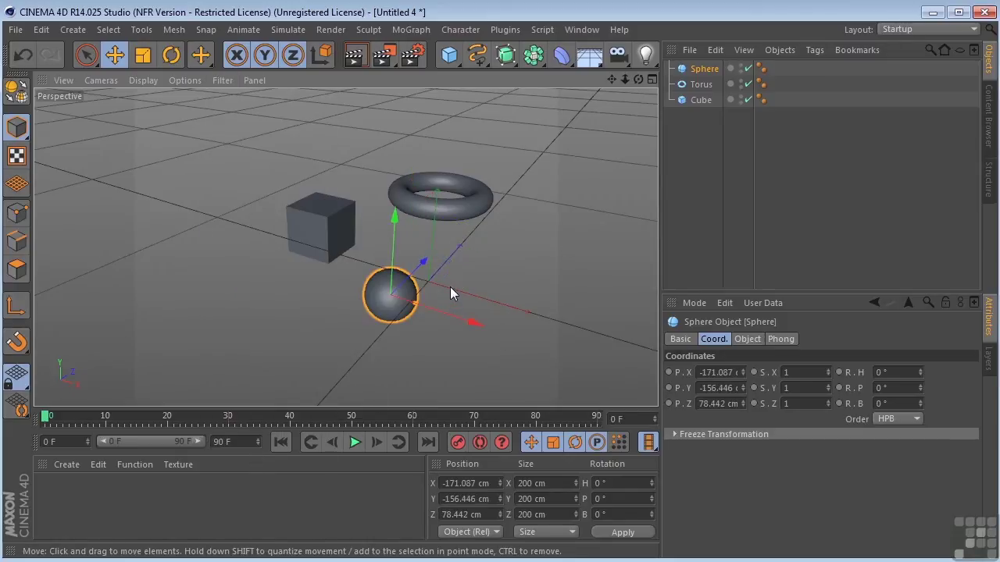
drag(444, 264, 408, 255)
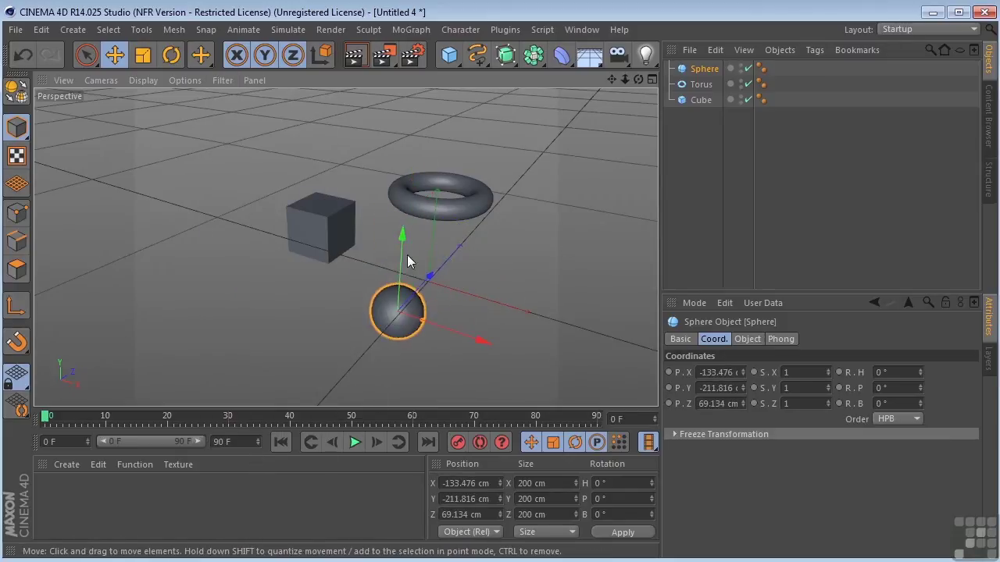
Turn axis bands back on, move the sphere to about X -123, Y -104, Z 141 cm, and deselect.
click(222, 80)
click(250, 452)
drag(459, 297, 487, 256)
click(486, 257)
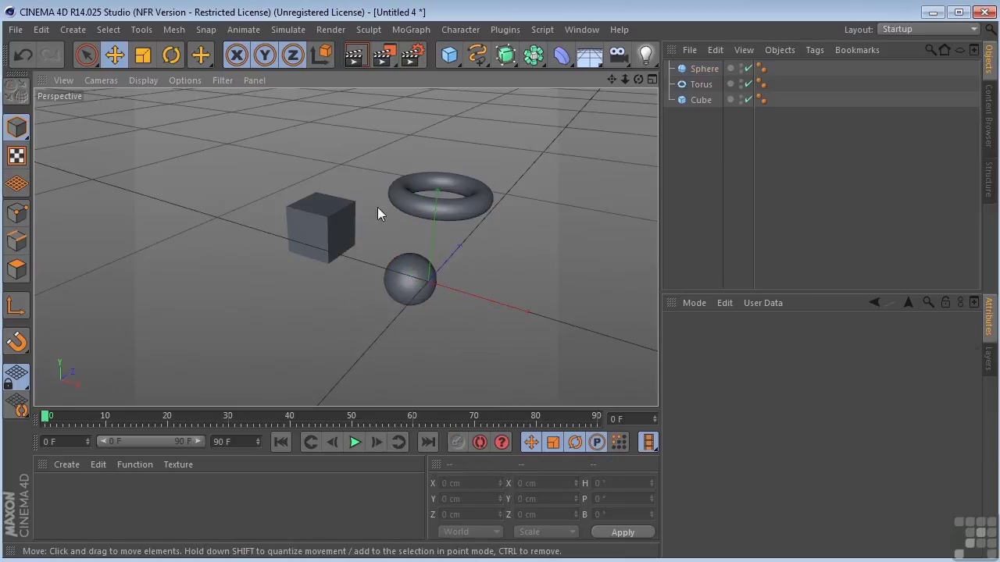
Scale the cube up uniformly to about 148% with the Scale tool.
click(142, 57)
click(334, 225)
drag(334, 225, 508, 167)
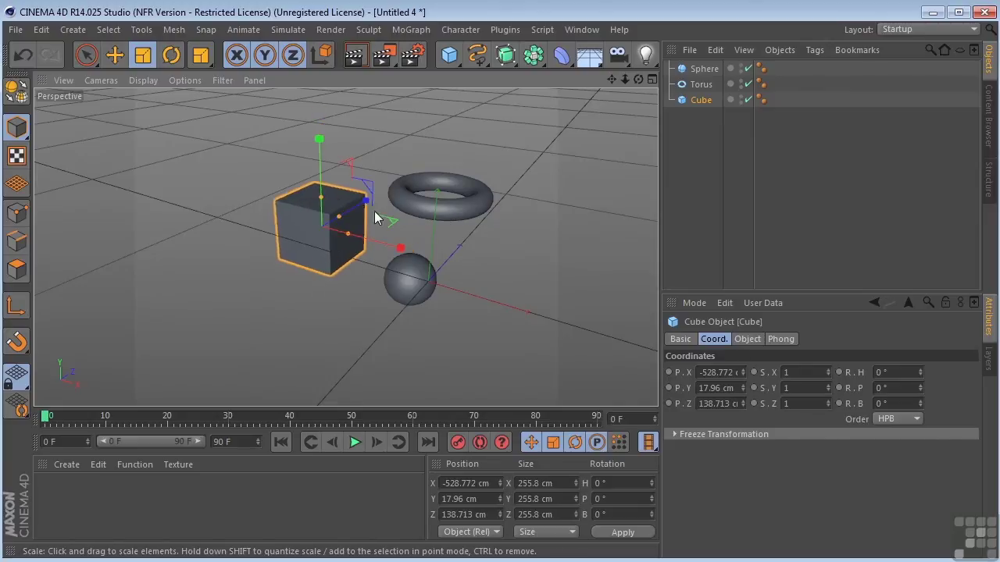
Frame the cube and stretch it along X into a box of about 364 × 292 × 276 cm.
key(o)
scroll(371, 224, down, 4)
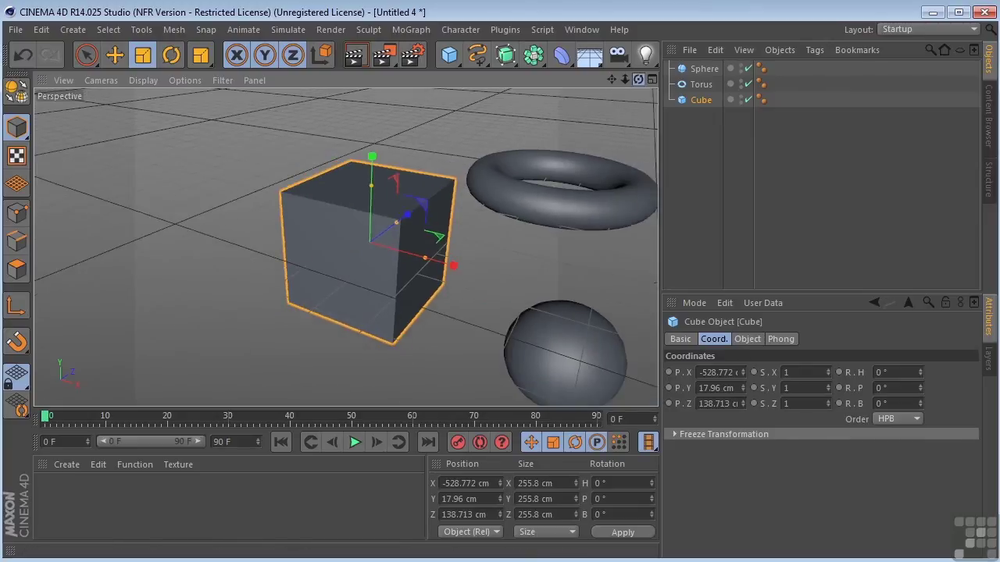
drag(638, 78, 617, 82)
drag(454, 270, 430, 263)
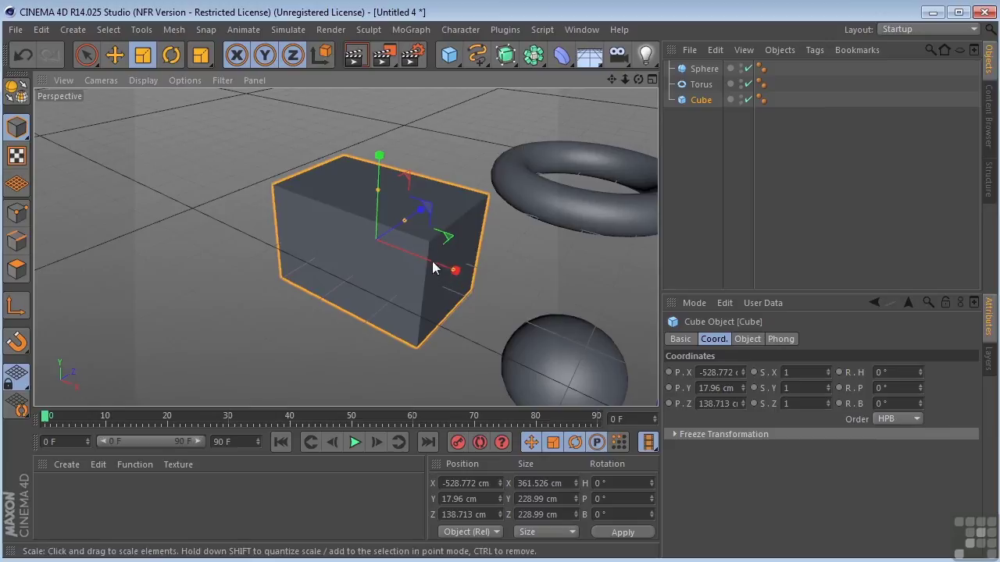
drag(418, 214, 390, 205)
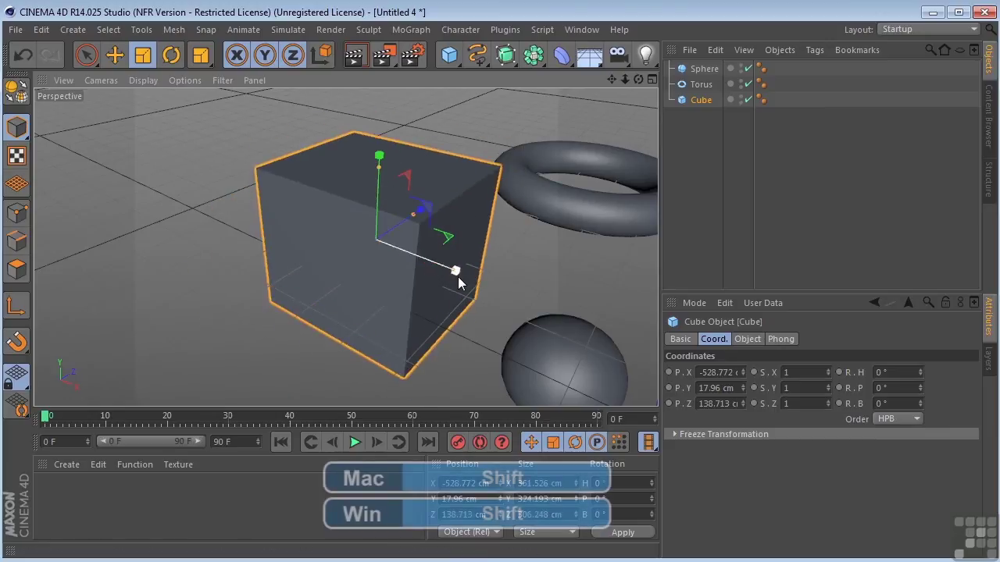
shift+drag(458, 274, 513, 317)
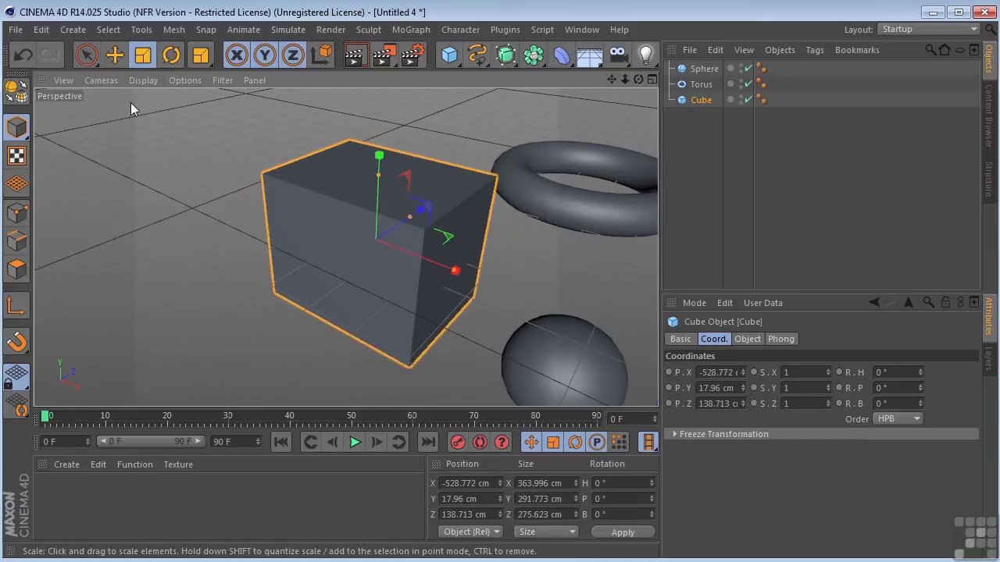
Rotate the framed torus to H 70.4°, P 5.6°, B -21.0°, then zoom out to all three objects.
click(520, 194)
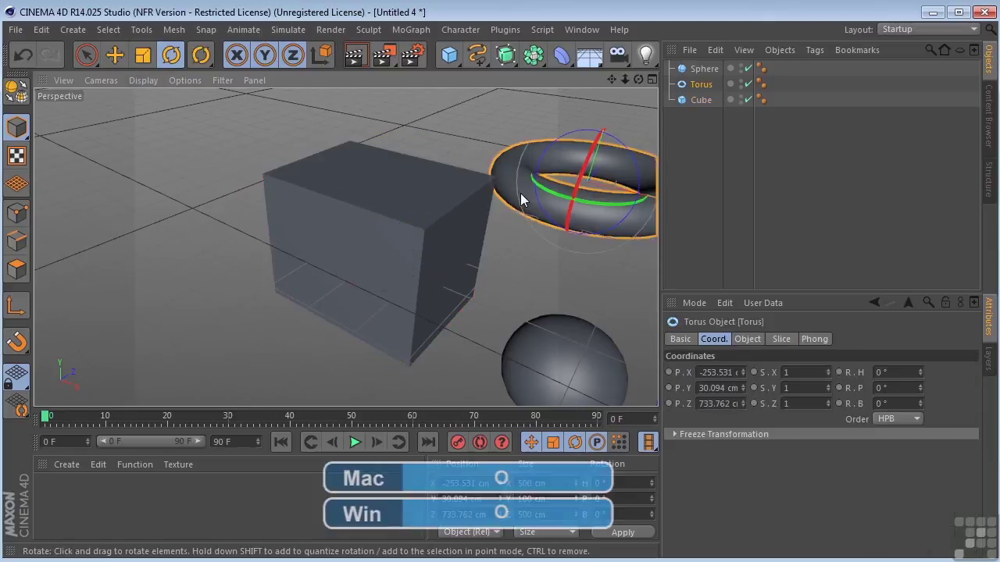
key(o)
drag(639, 79, 676, 92)
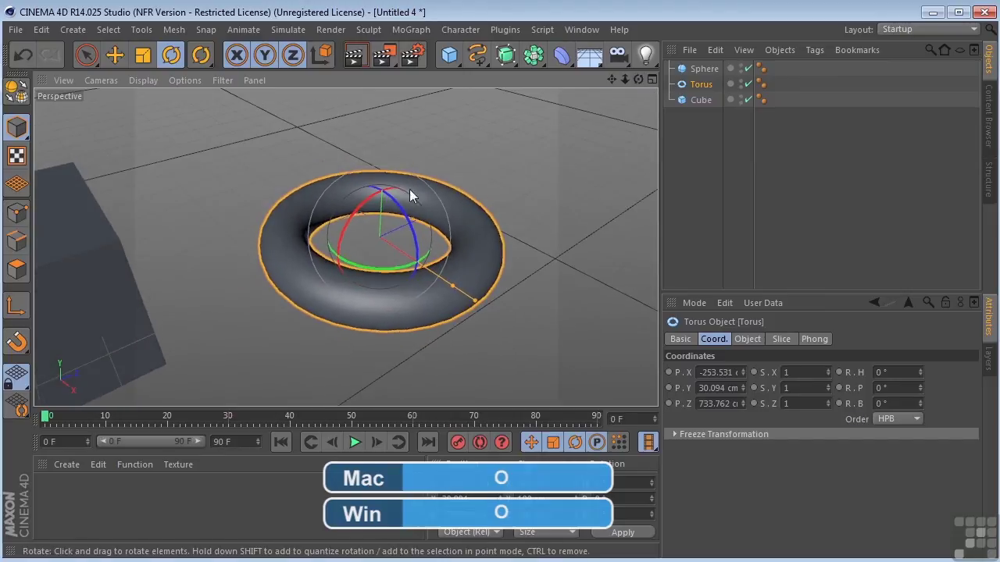
drag(367, 205, 294, 280)
mouse_move(384, 257)
mouse_down()
mouse_move(406, 236)
mouse_move(398, 270)
mouse_move(385, 233)
mouse_move(414, 327)
mouse_move(377, 247)
mouse_up()
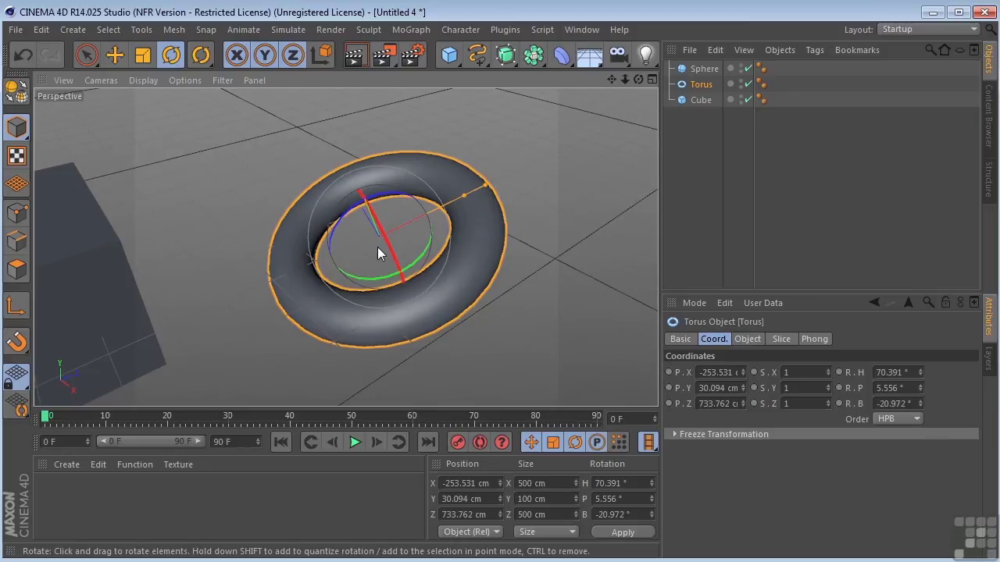
drag(624, 80, 678, 73)
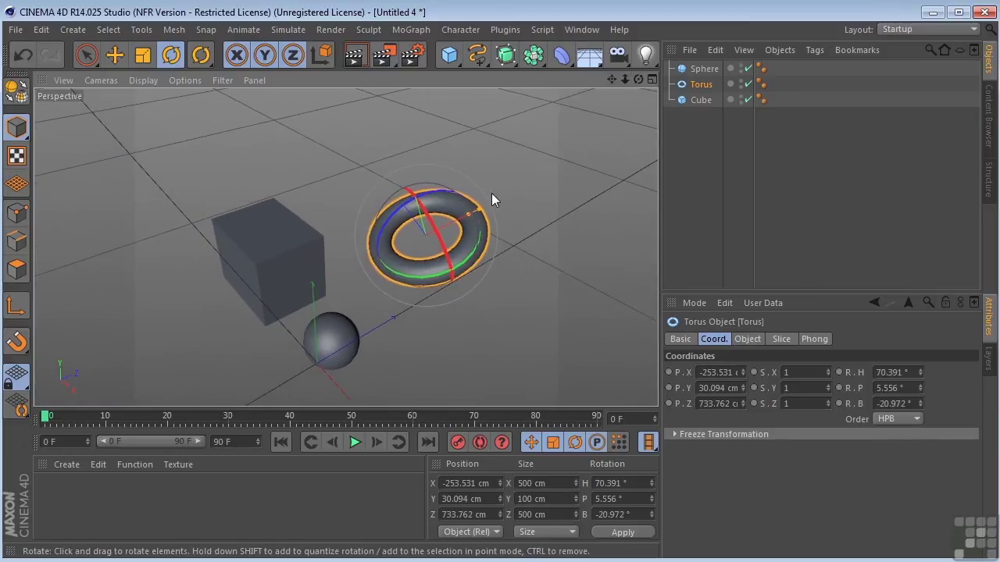